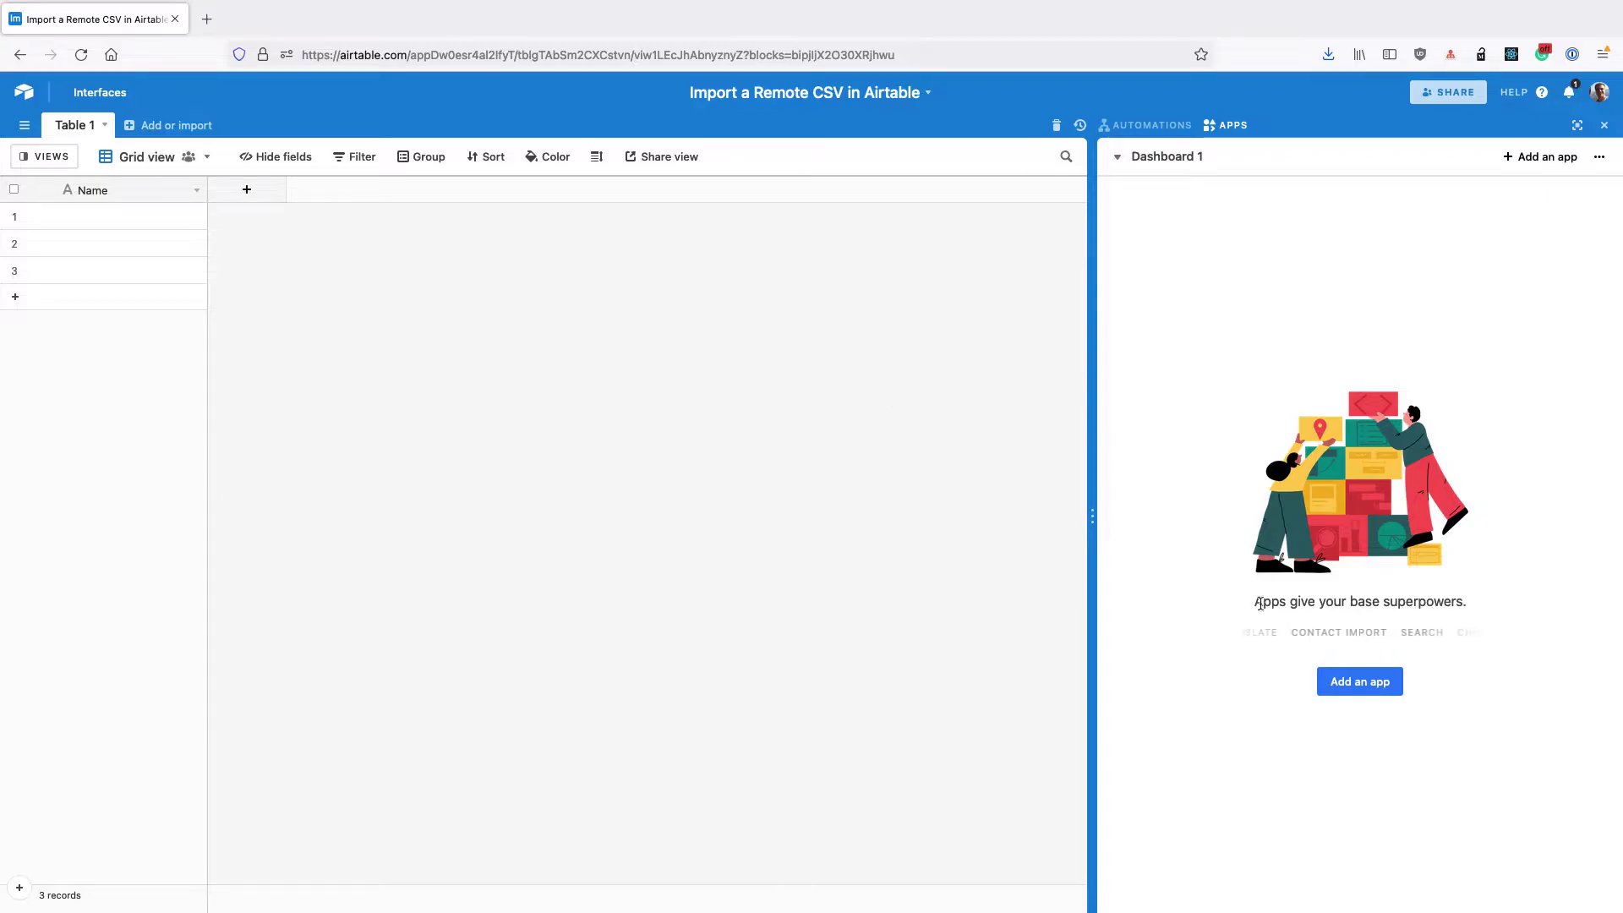
Find Data Fetcher in the Marketplace by searching 'fetch' and add it to the base.
left_click(1333, 679)
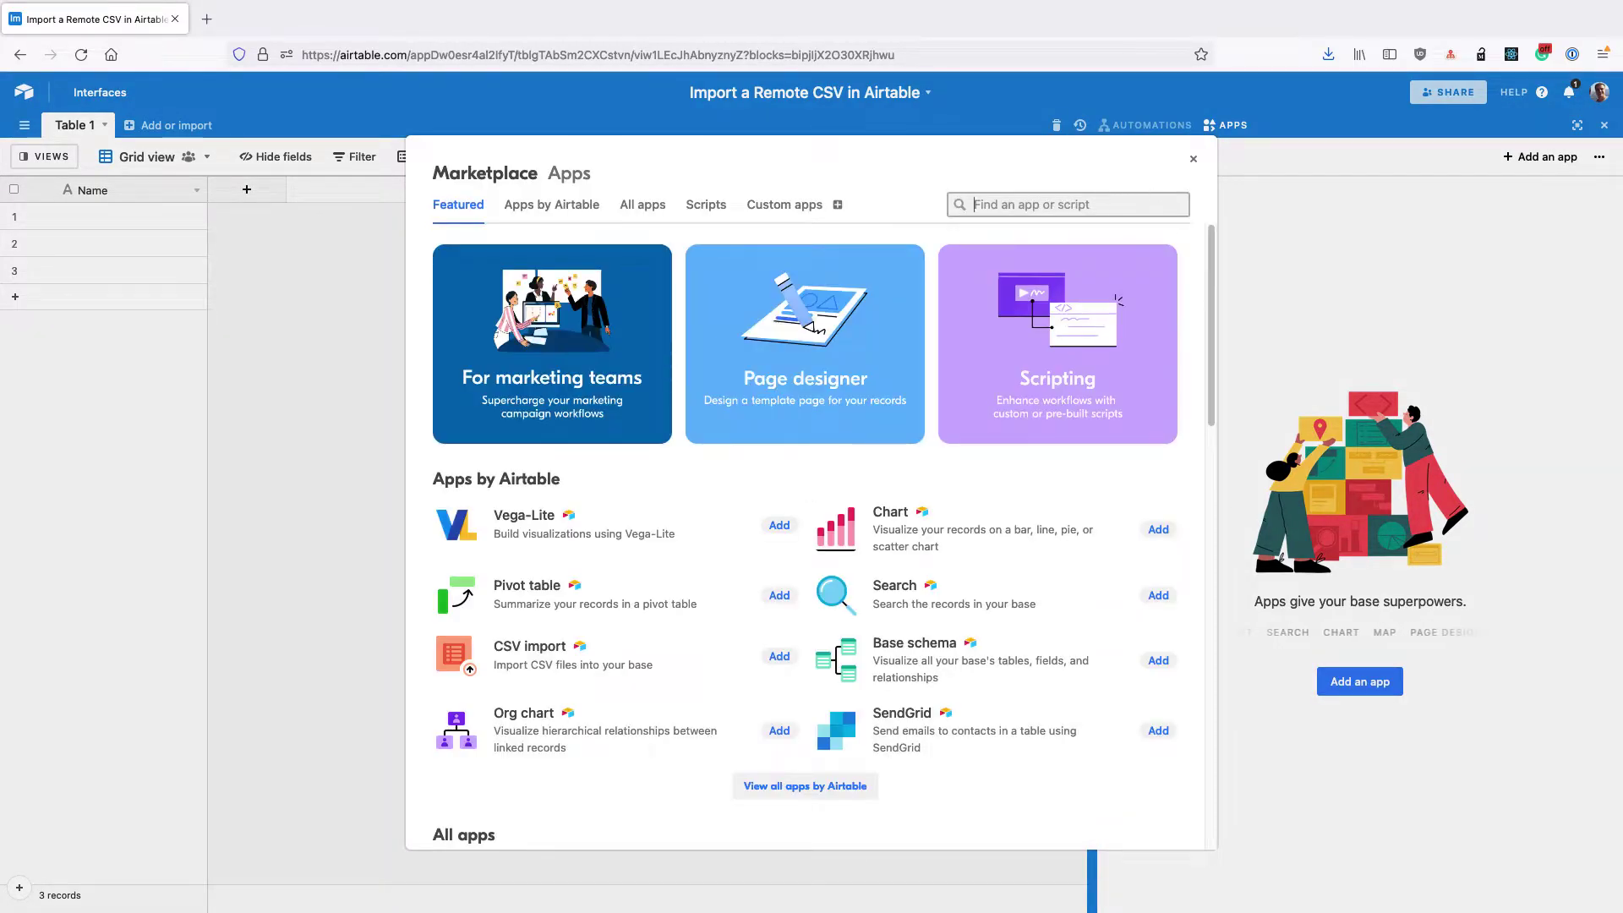
type("fetch")
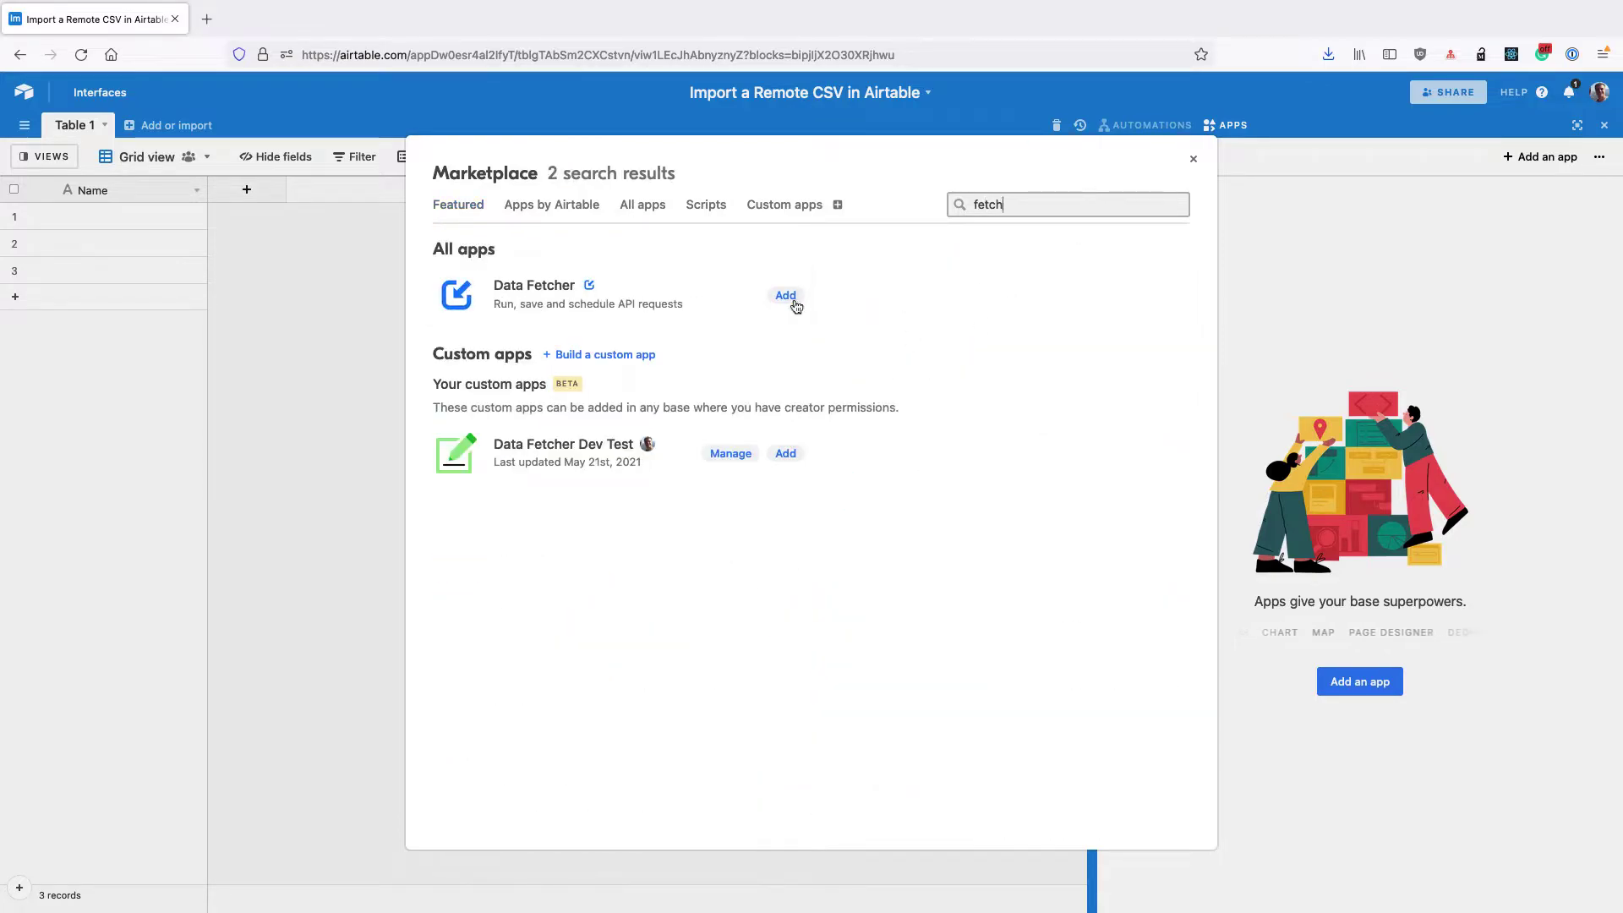
left_click(786, 296)
left_click(964, 607)
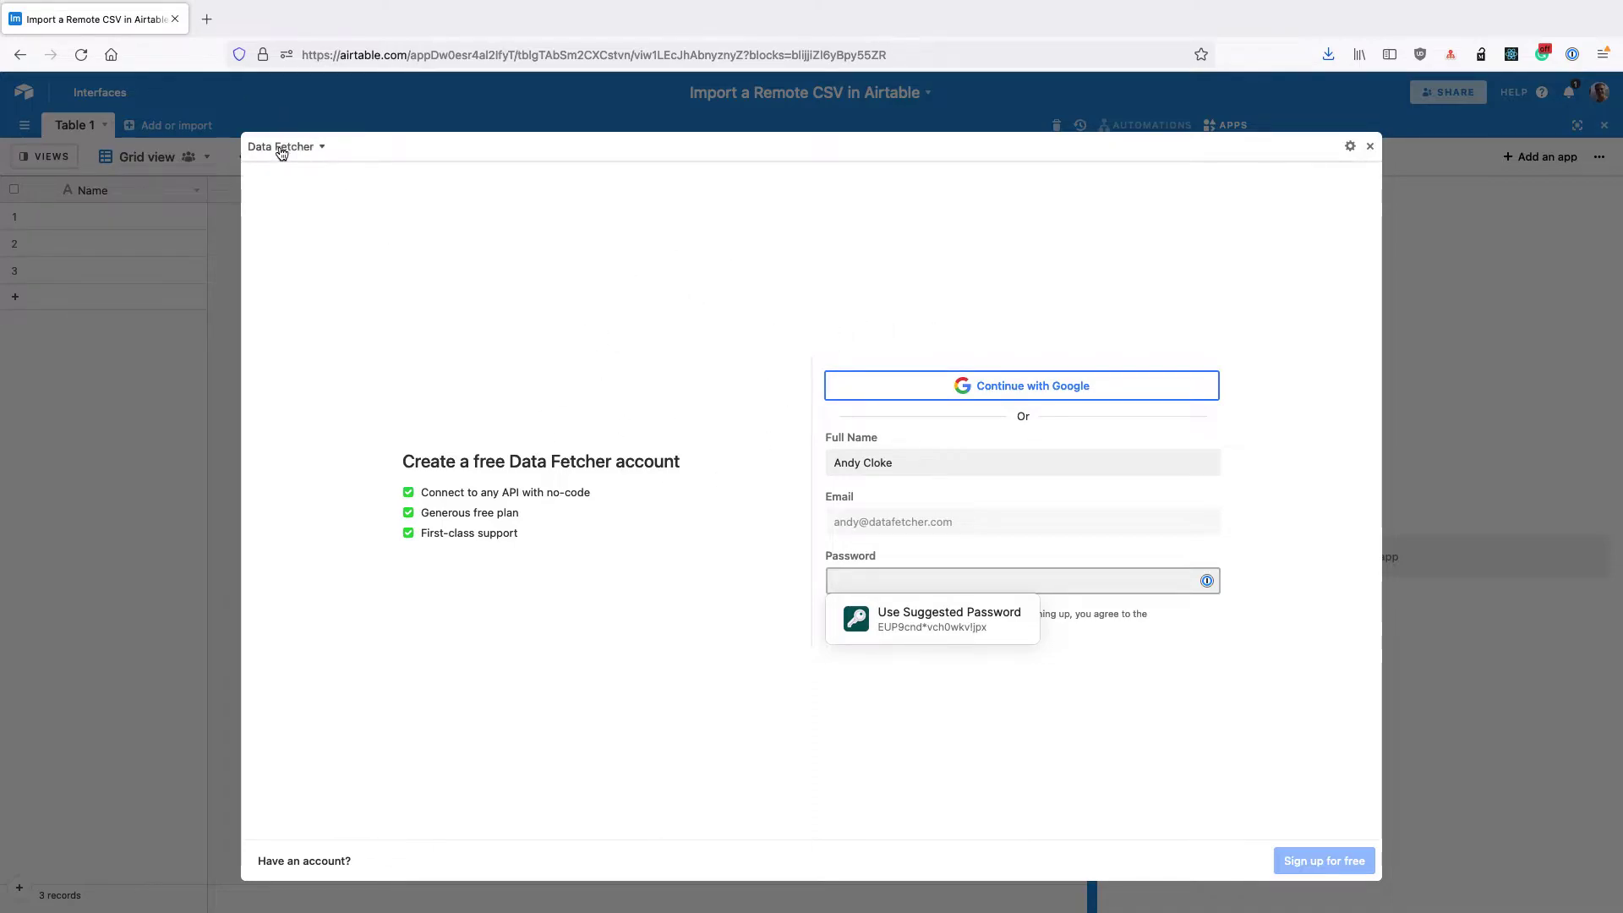
Sign in to the existing Data Fetcher account with its password and start a first request.
left_click(321, 861)
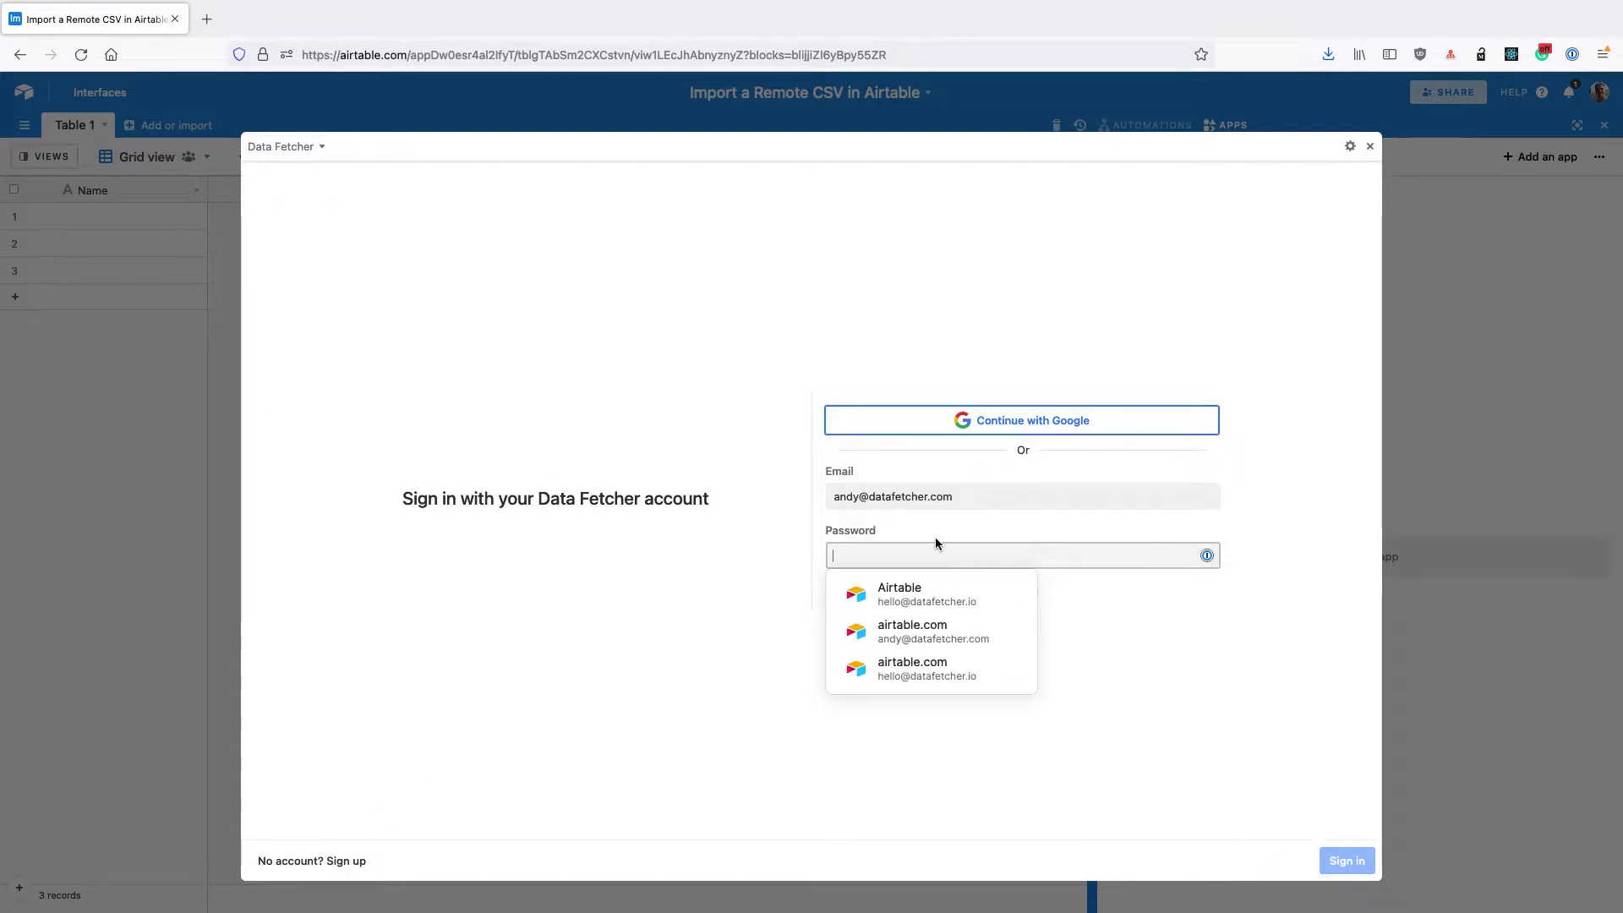
key("super+v")
key("Return")
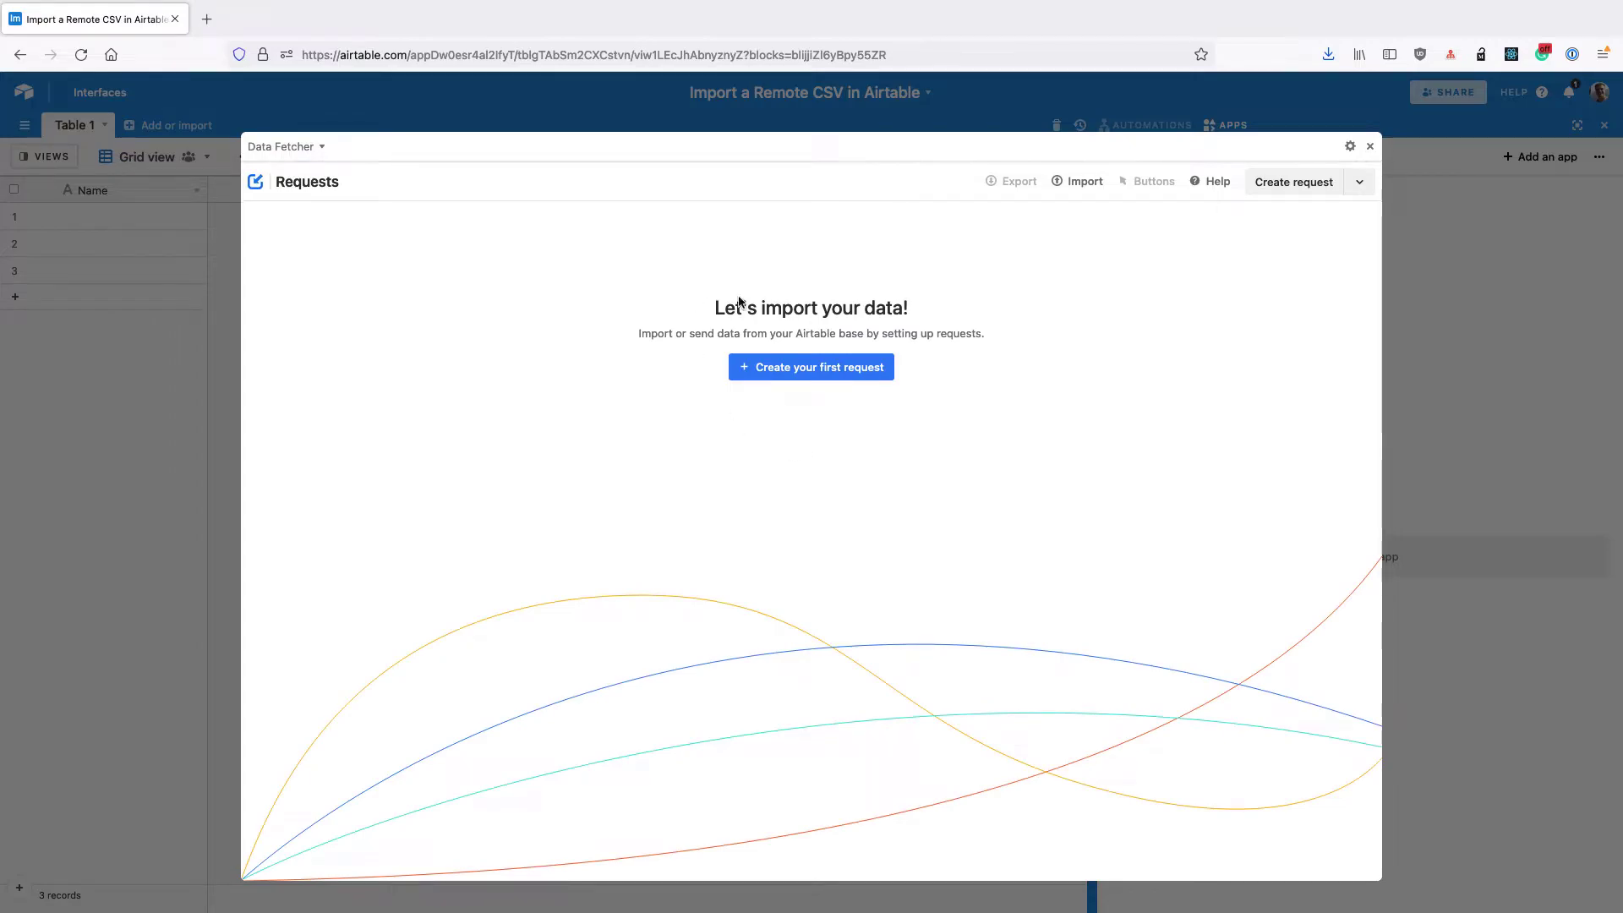
left_click(787, 368)
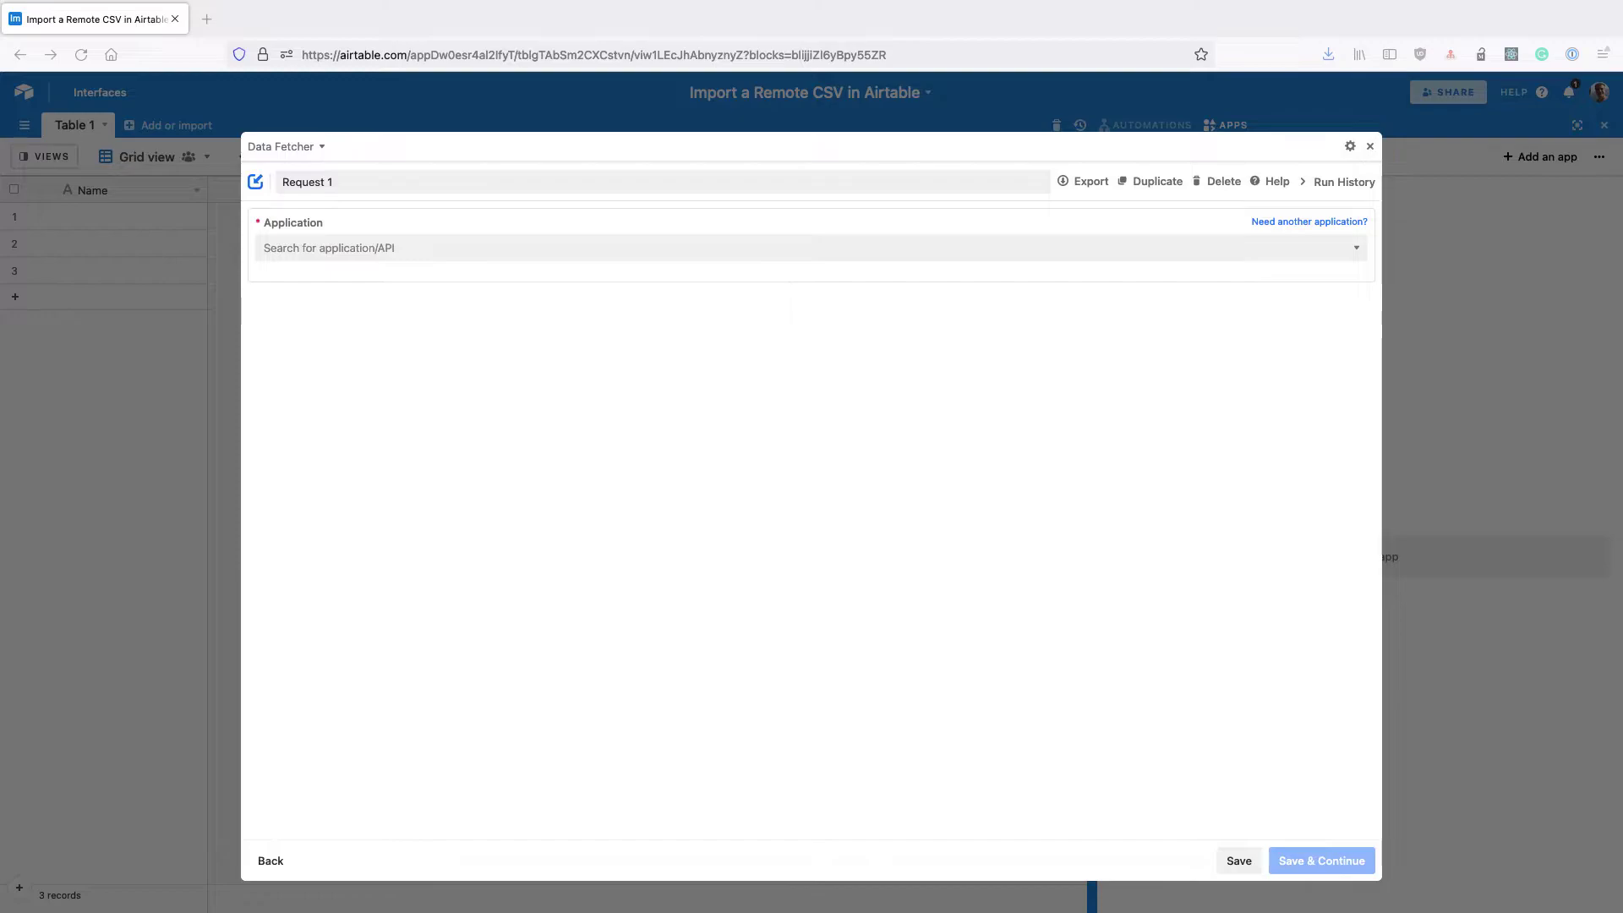
Choose Custom as Request 1's application.
left_click(323, 250)
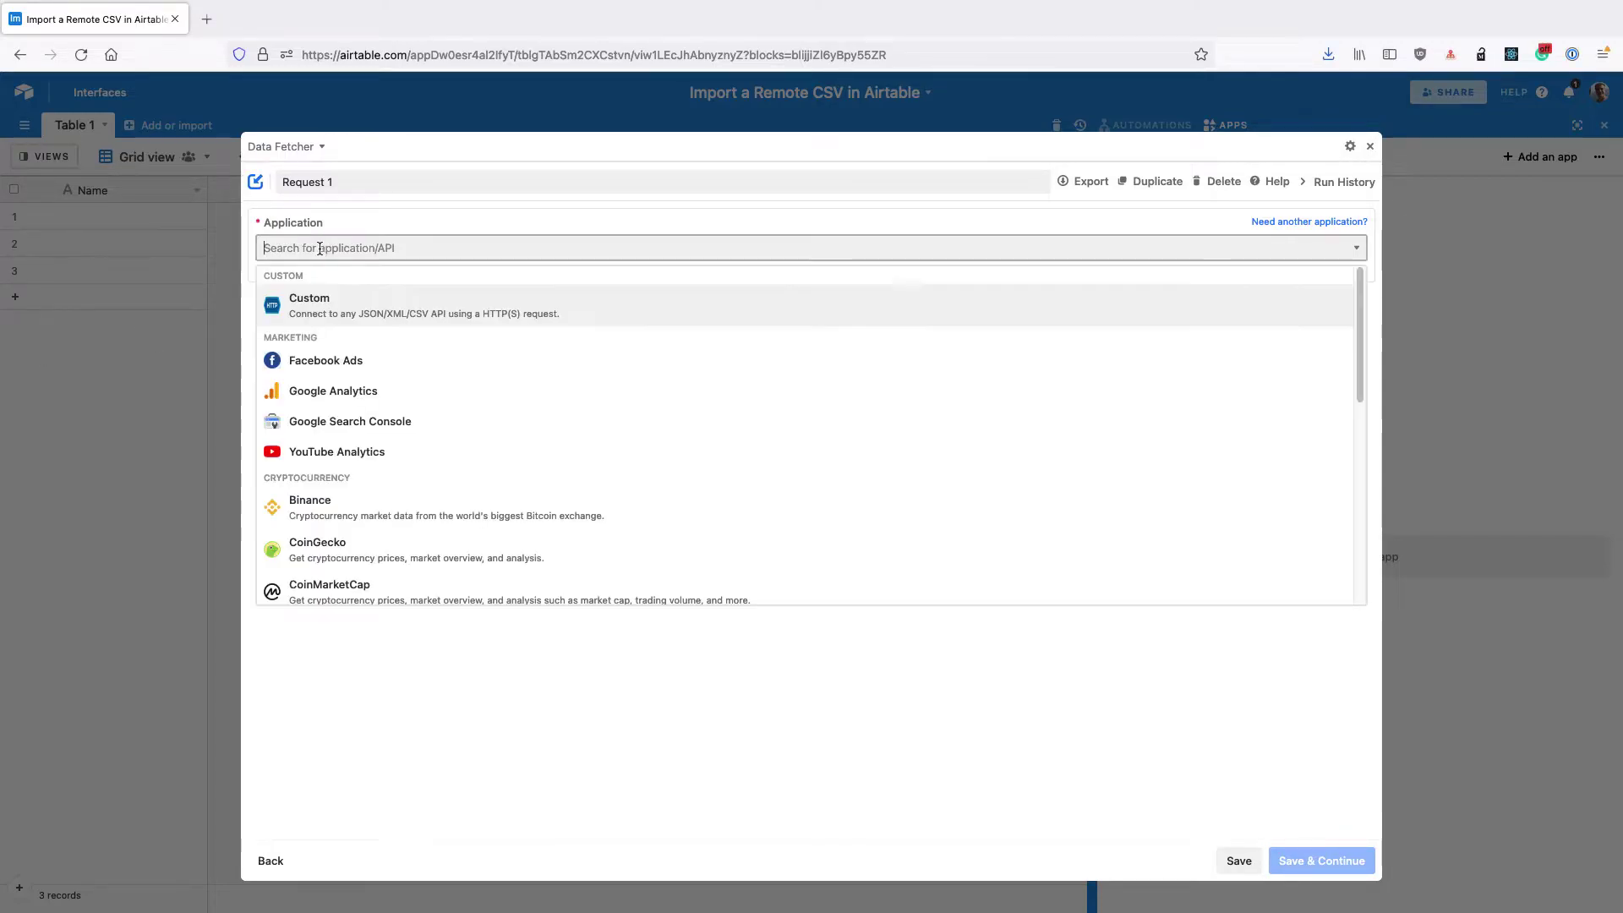
left_click(334, 293)
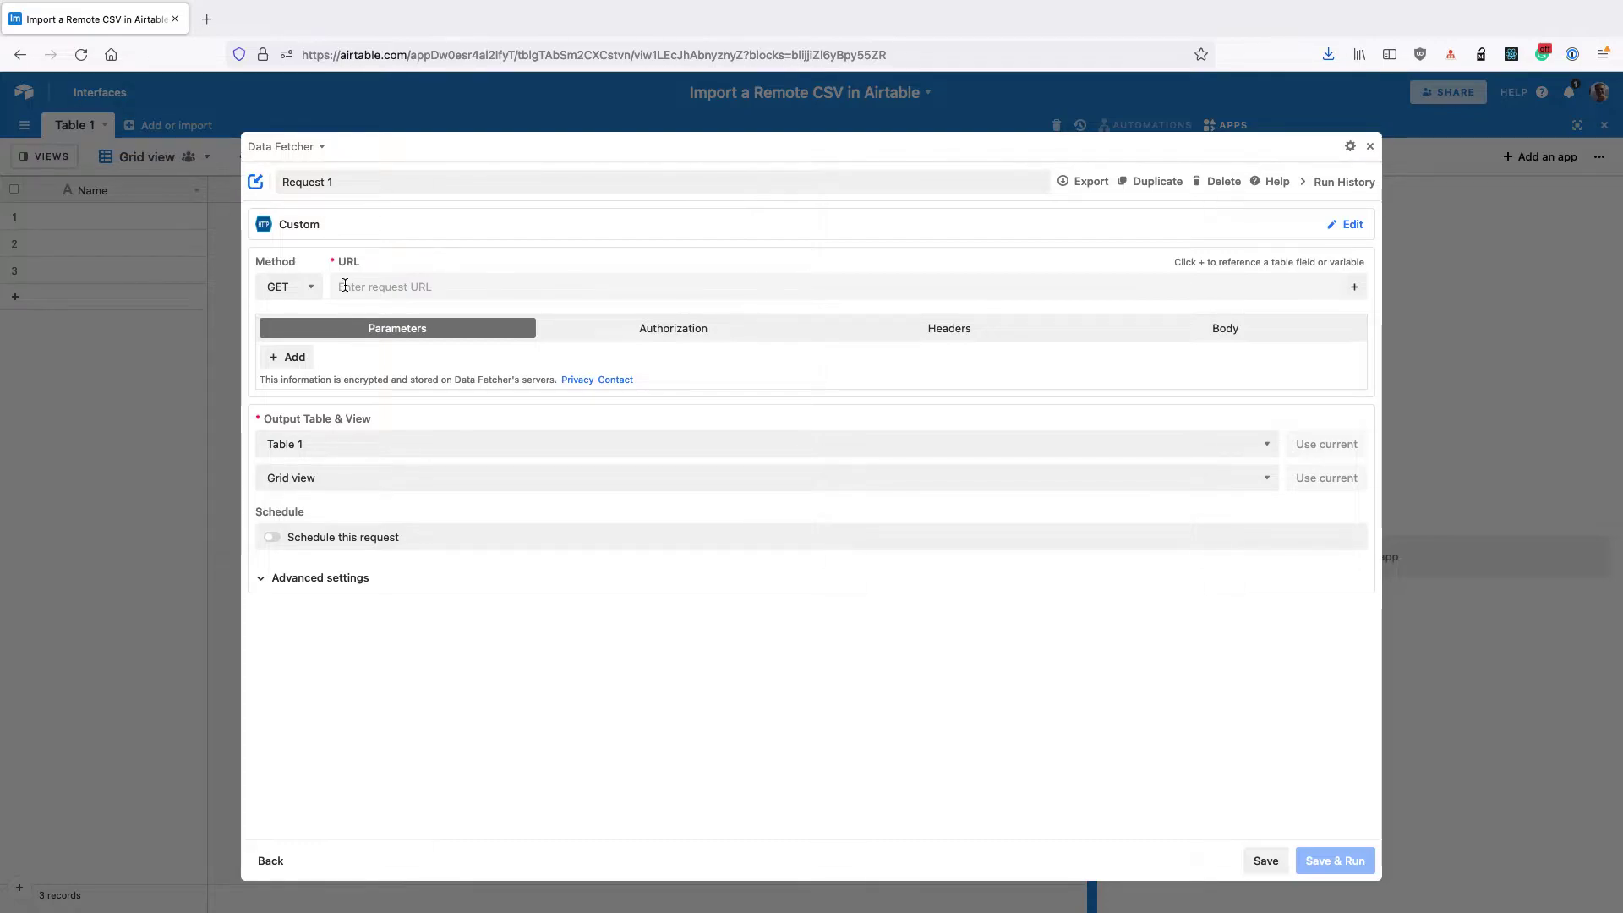
Paste the remote organogram-junior.csv URL into the request's URL field.
left_click(345, 285)
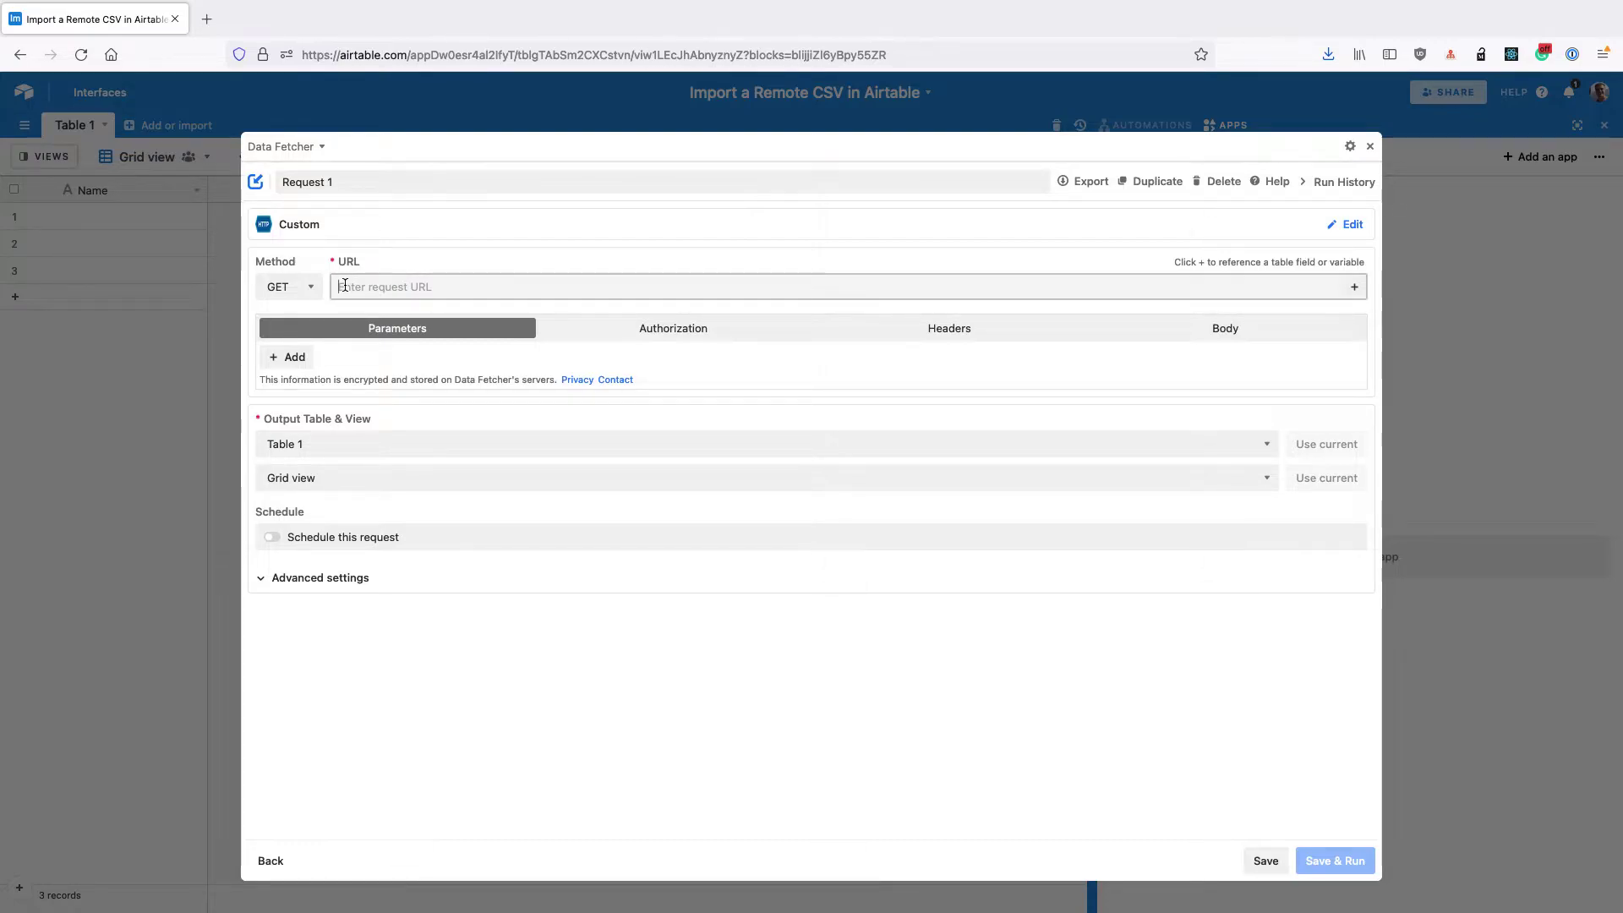
type("https://s3-eu-west-1.amazonaws.com/datagovuk-production-ckan-organogram/judicial-appointments-commission-junior-dataset/resources/2022-01-31T10-46-51Z-2022-01-31-organogram-junior.csv")
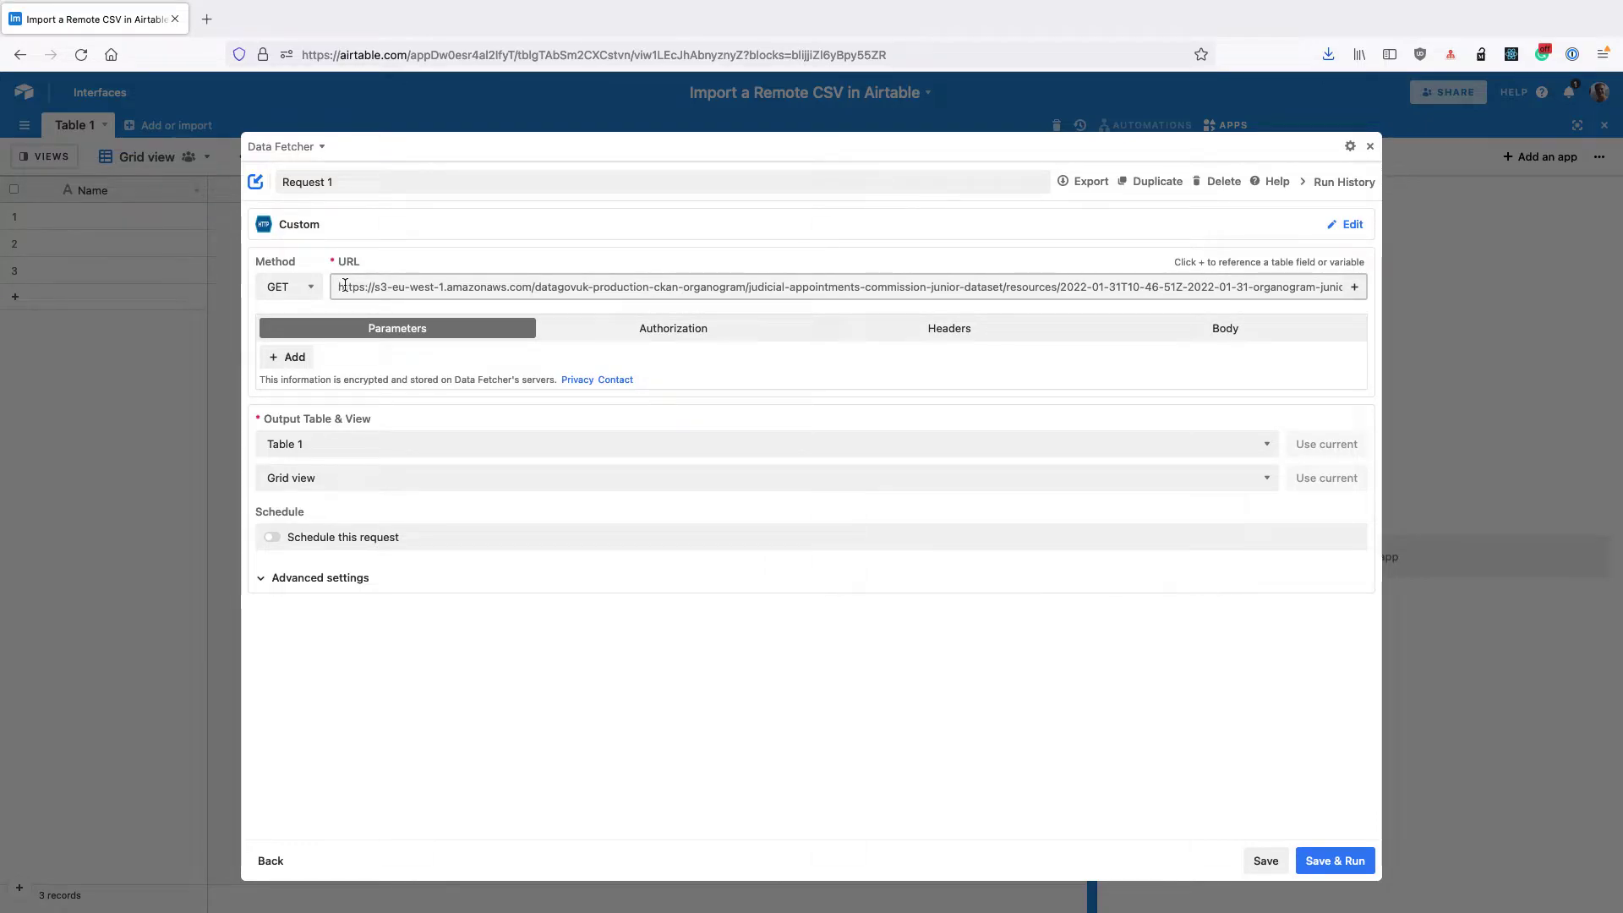
key("super+Left")
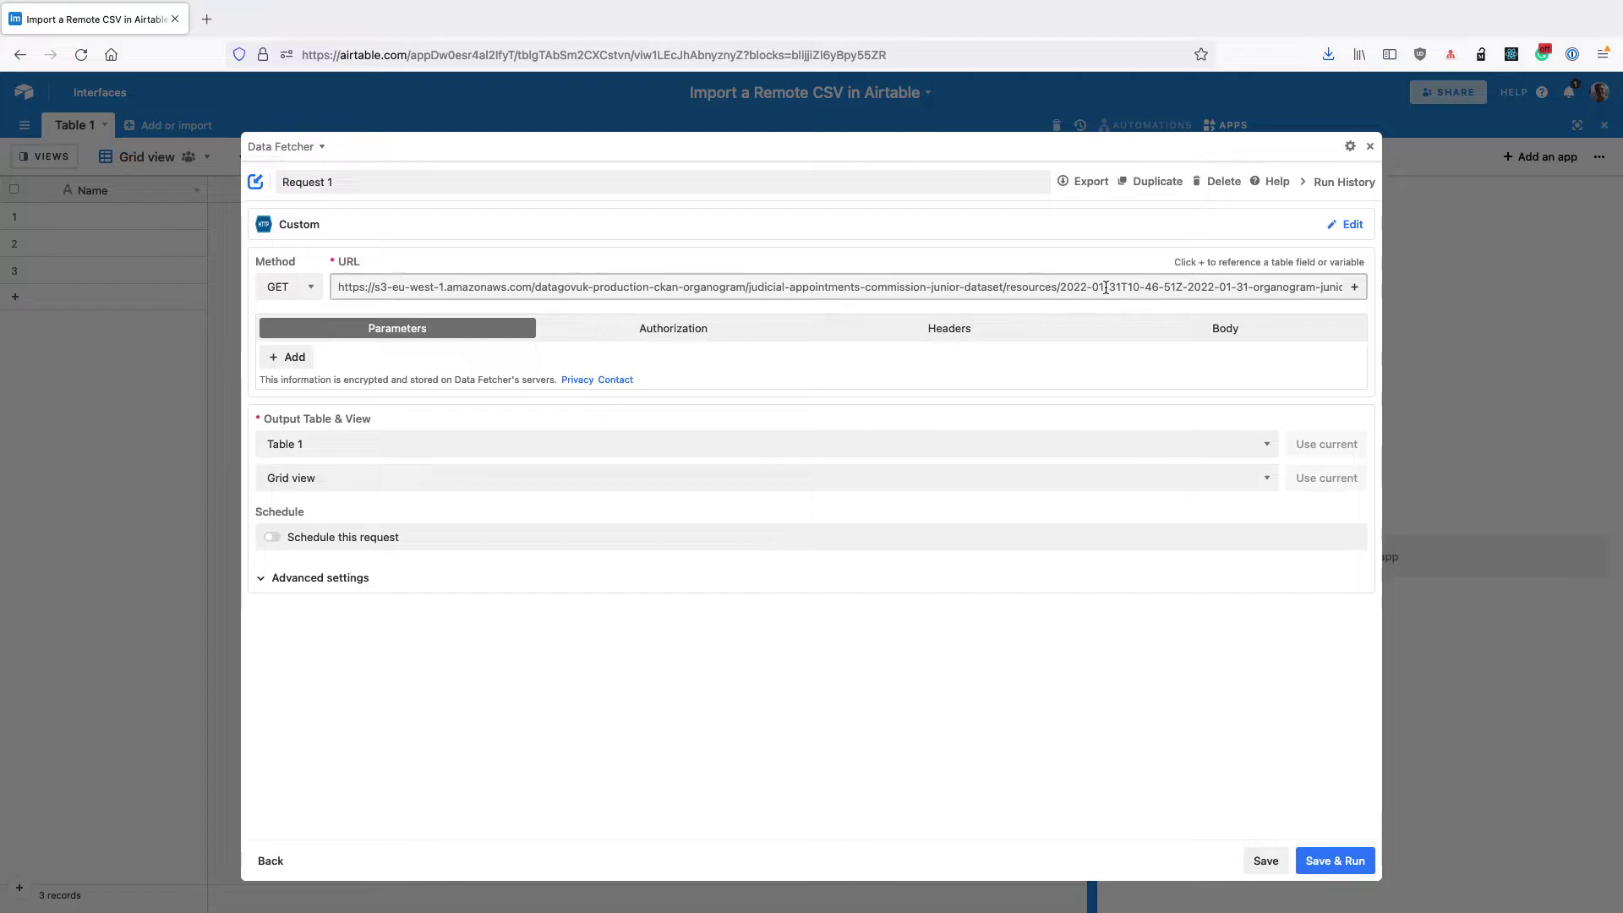
scroll(466, 288, "right", 3)
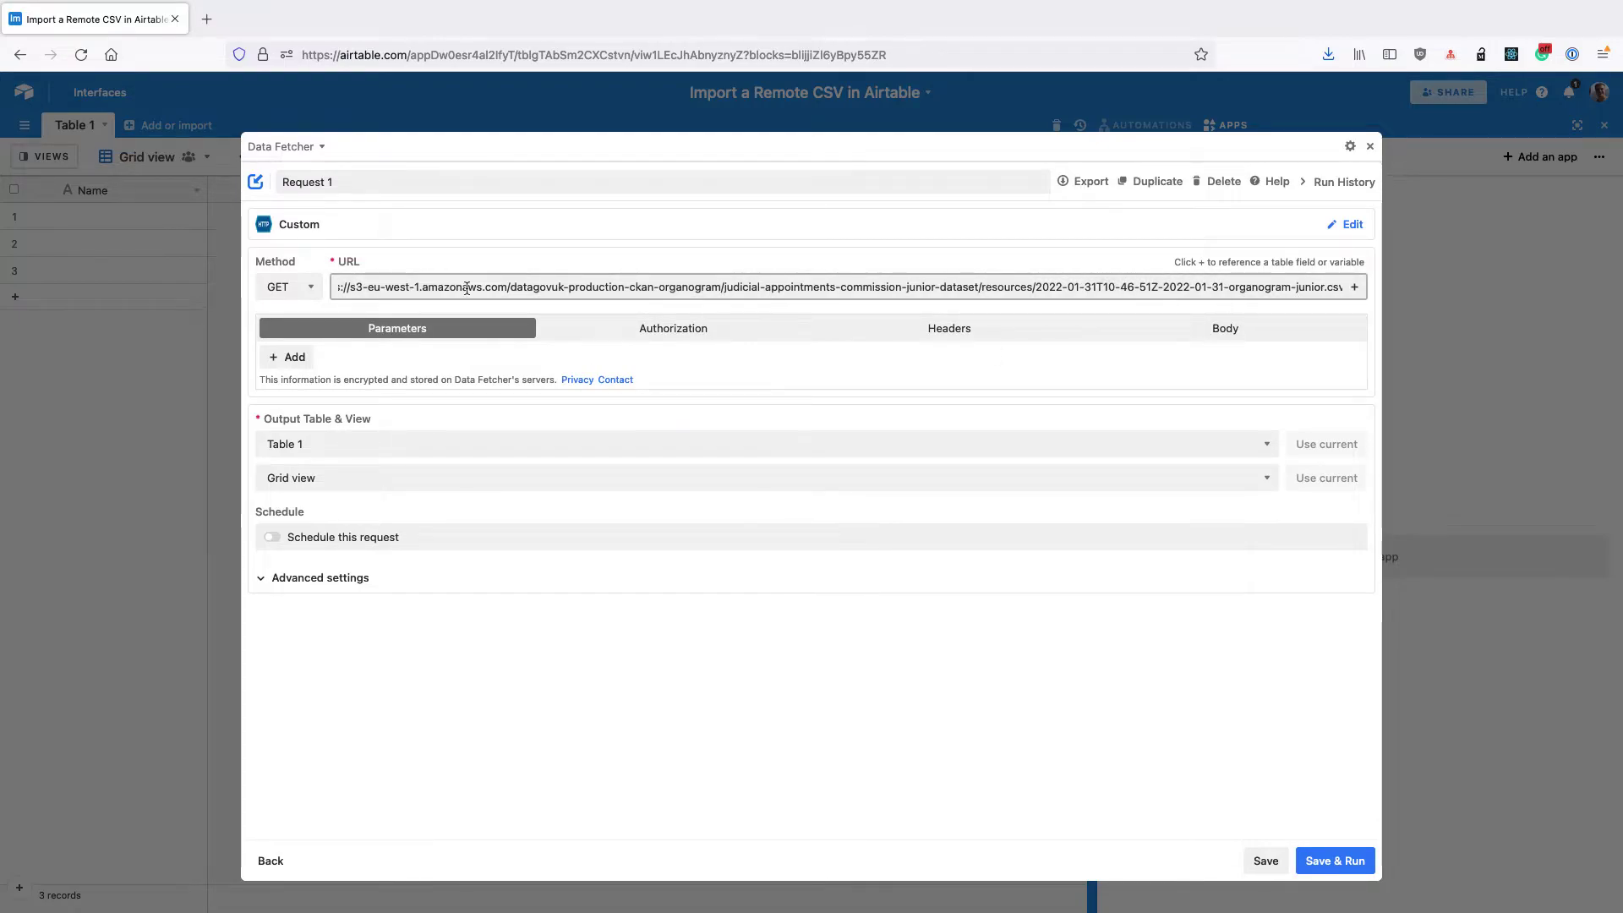
Rename the request from Request 1 to 'Fetch CSV' and save and run it.
left_click(363, 180)
triple_click(362, 179)
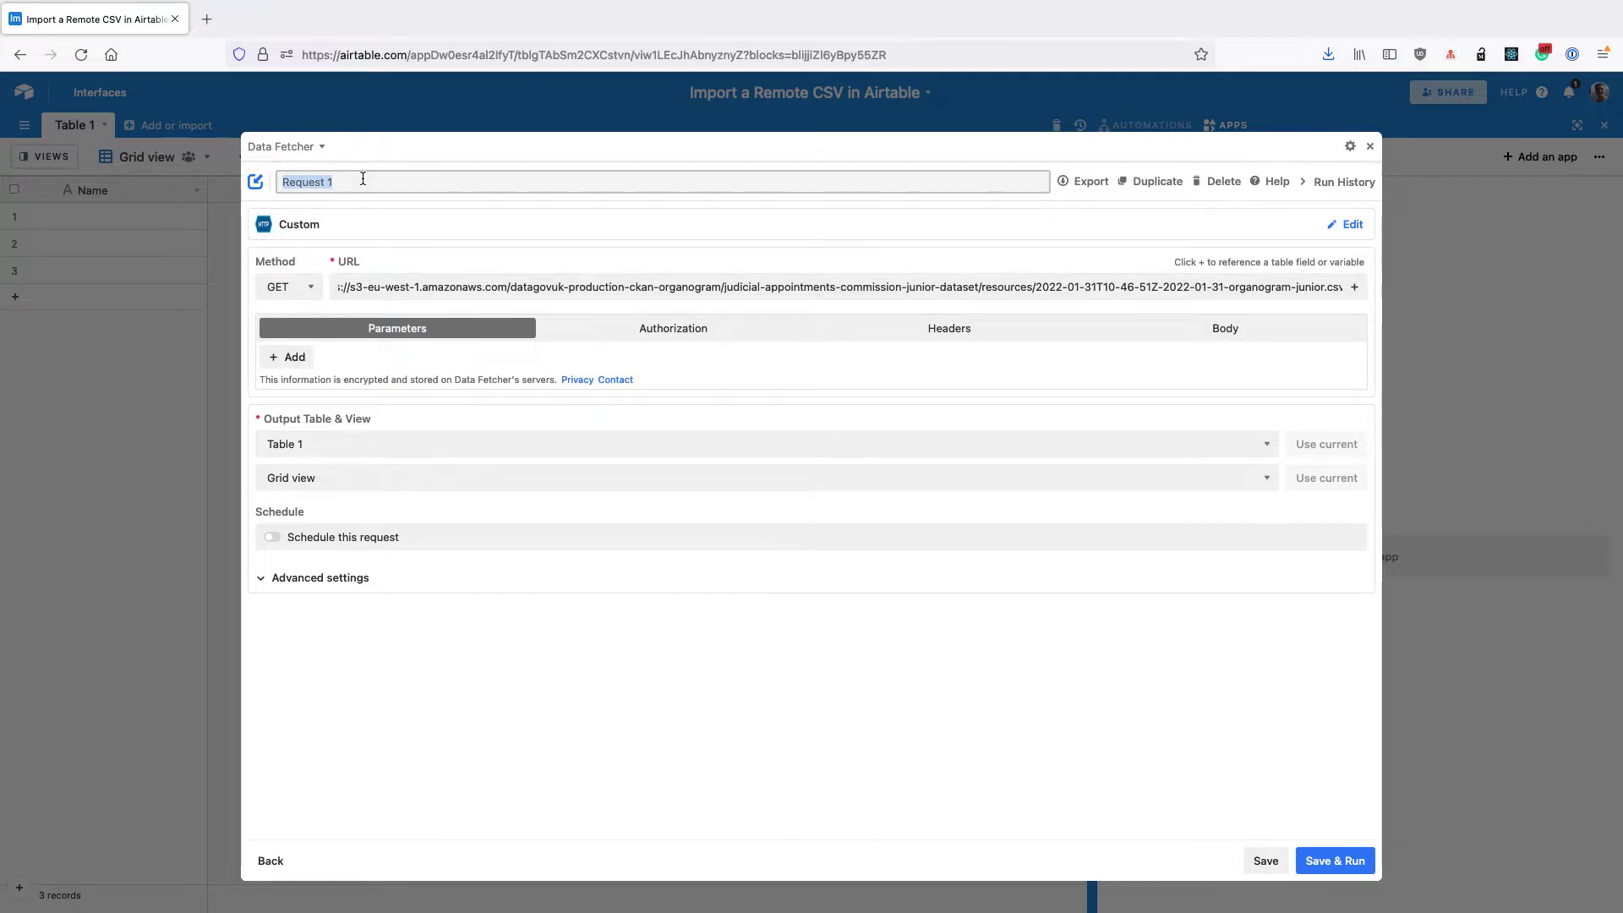
type("Fetch CSV")
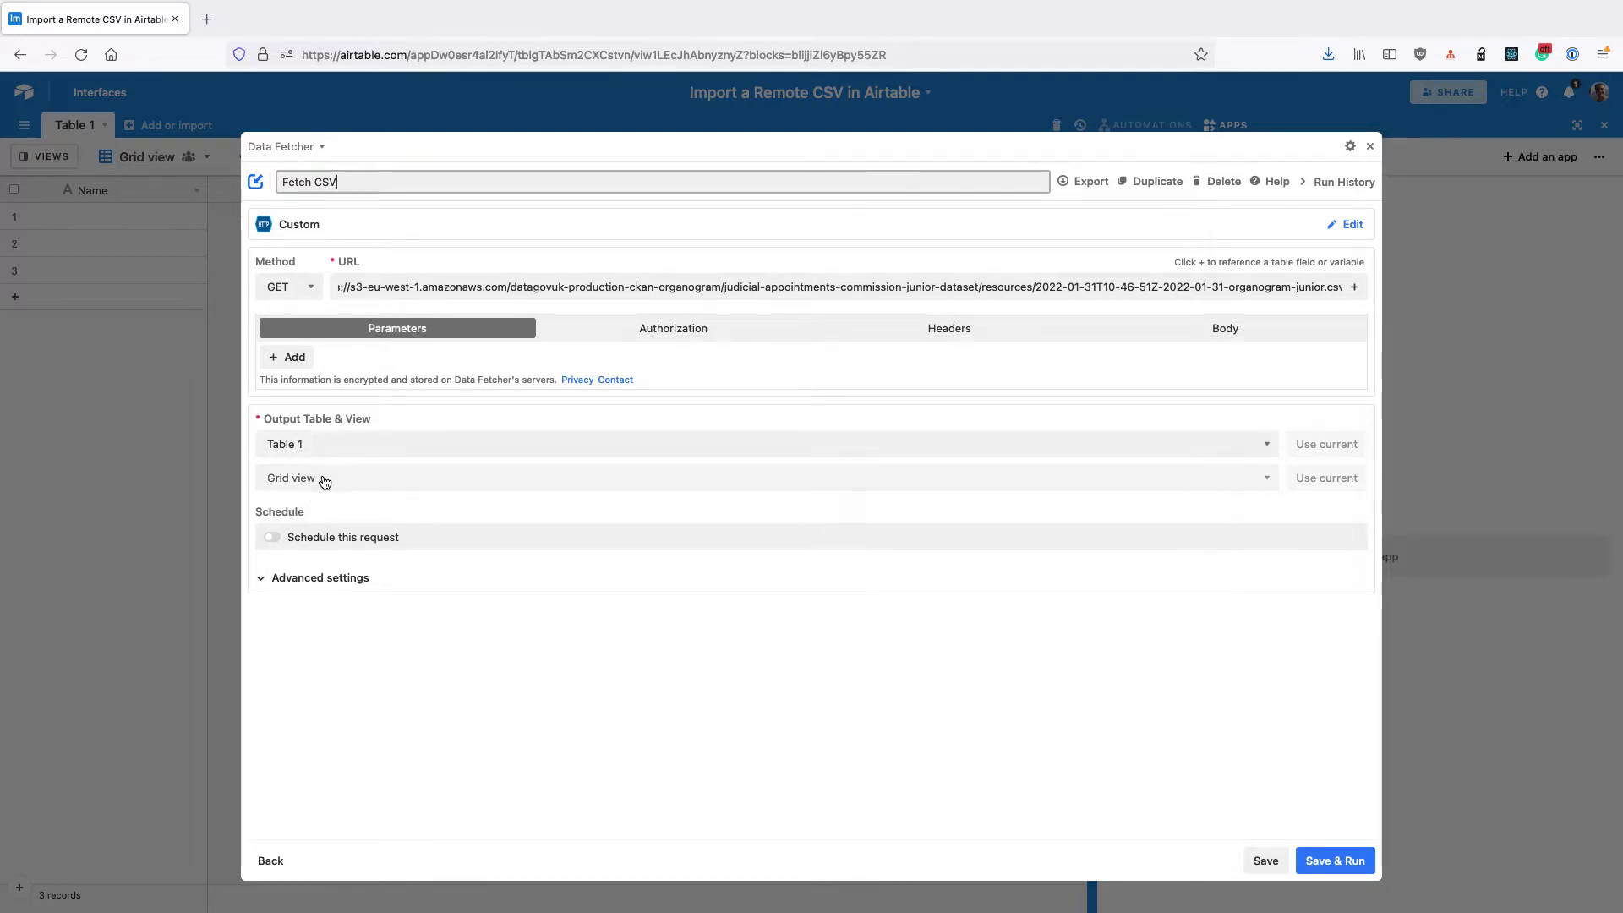
left_click(1344, 862)
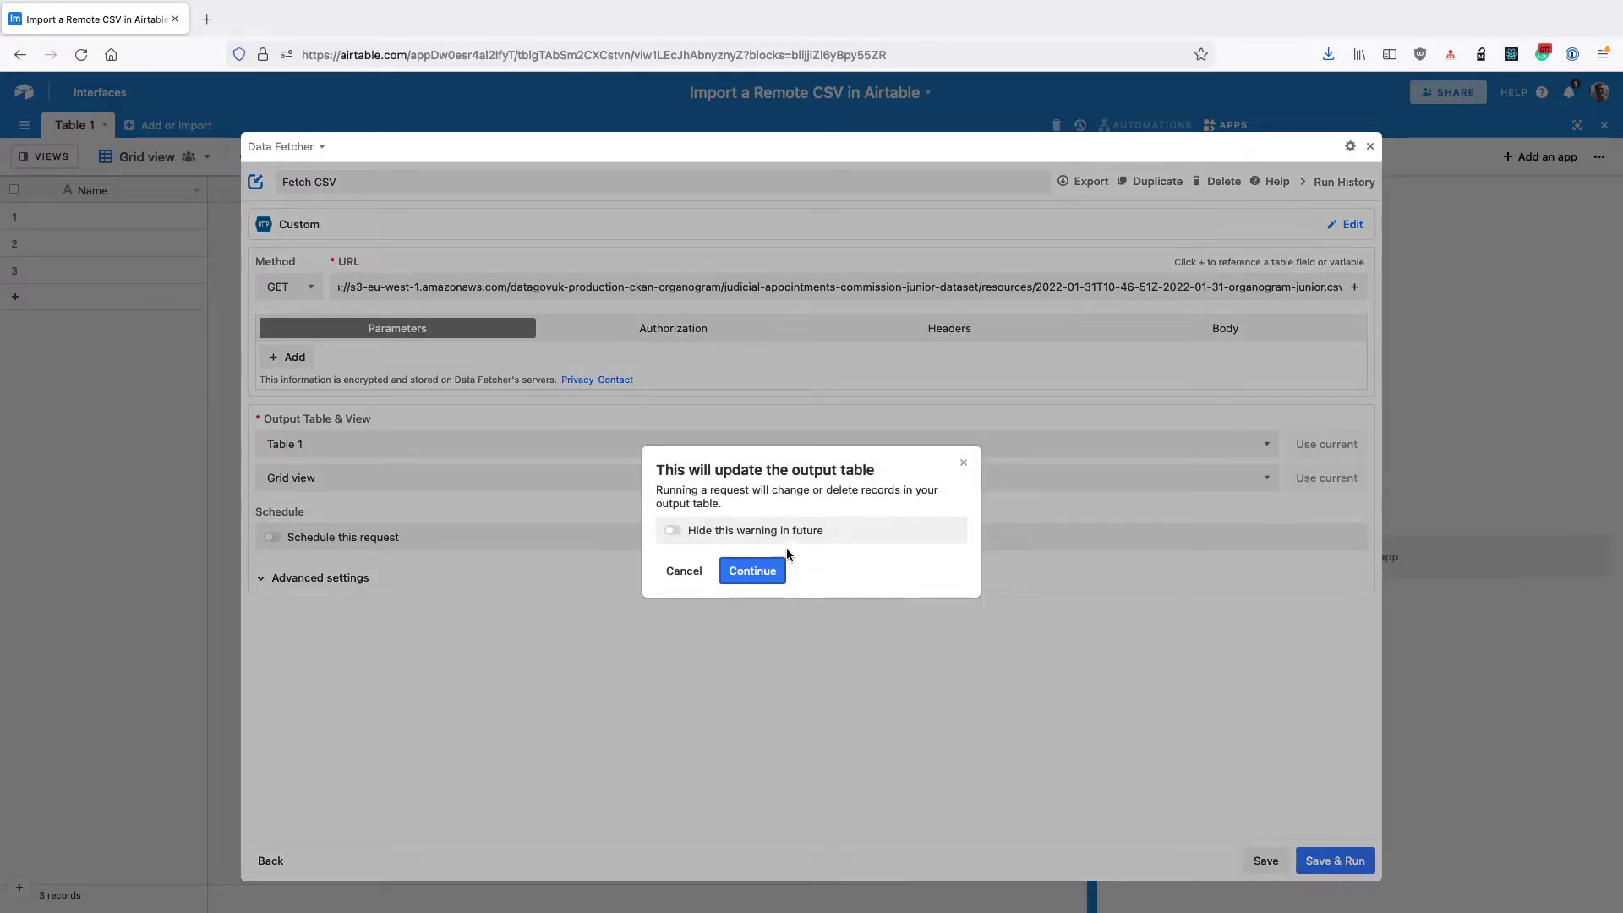
Hide the output-table warning in future and continue the run.
left_click(732, 540)
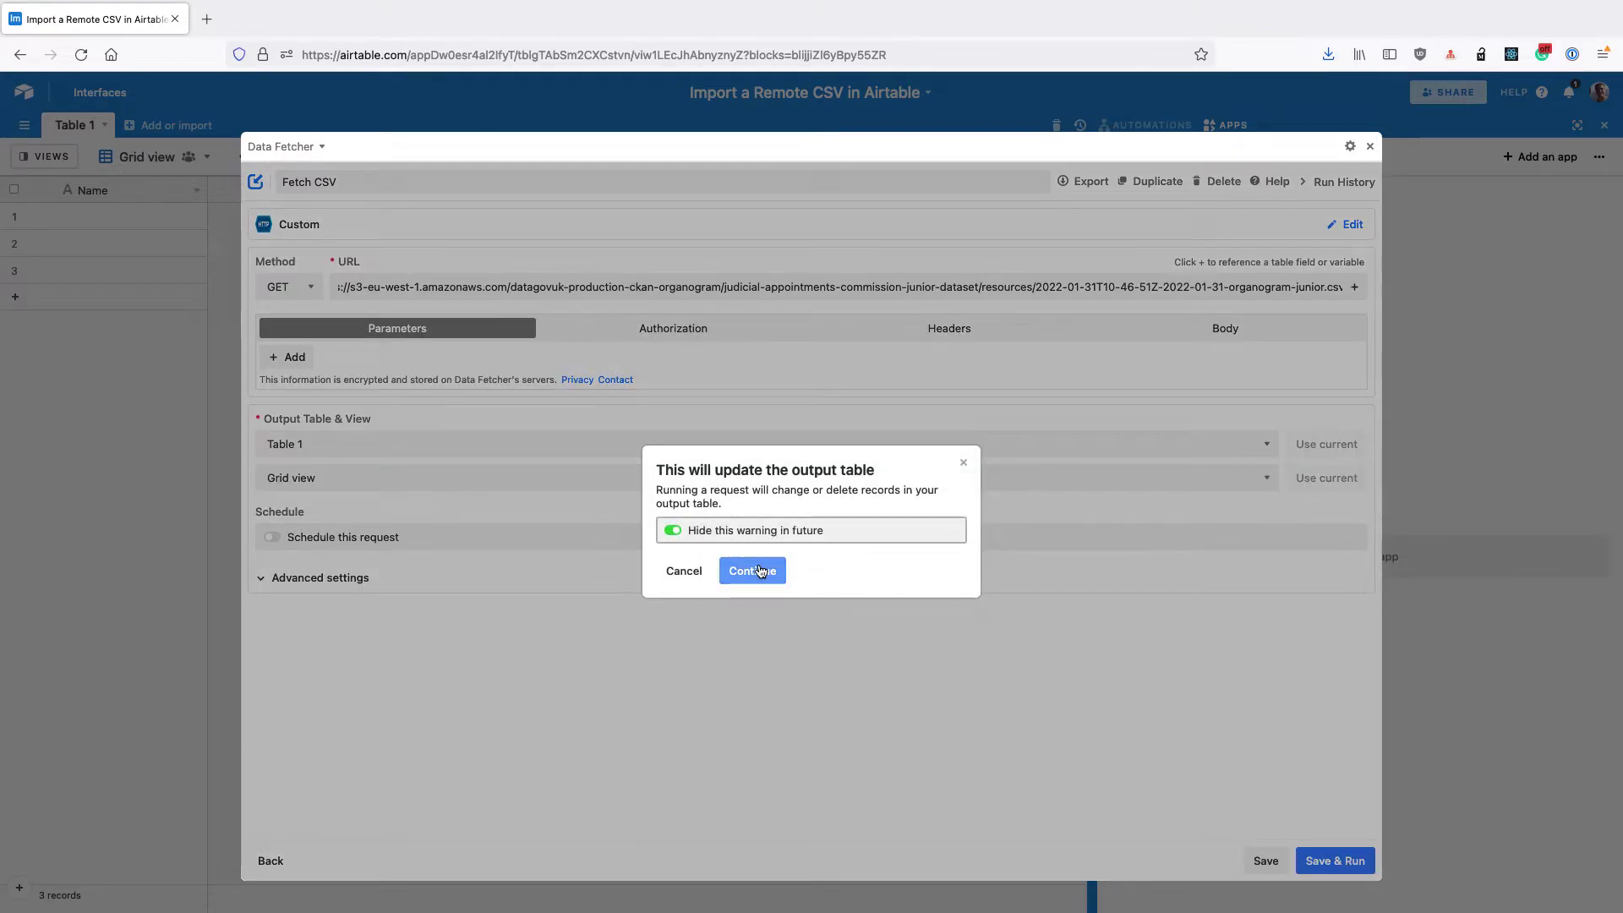
left_click(761, 572)
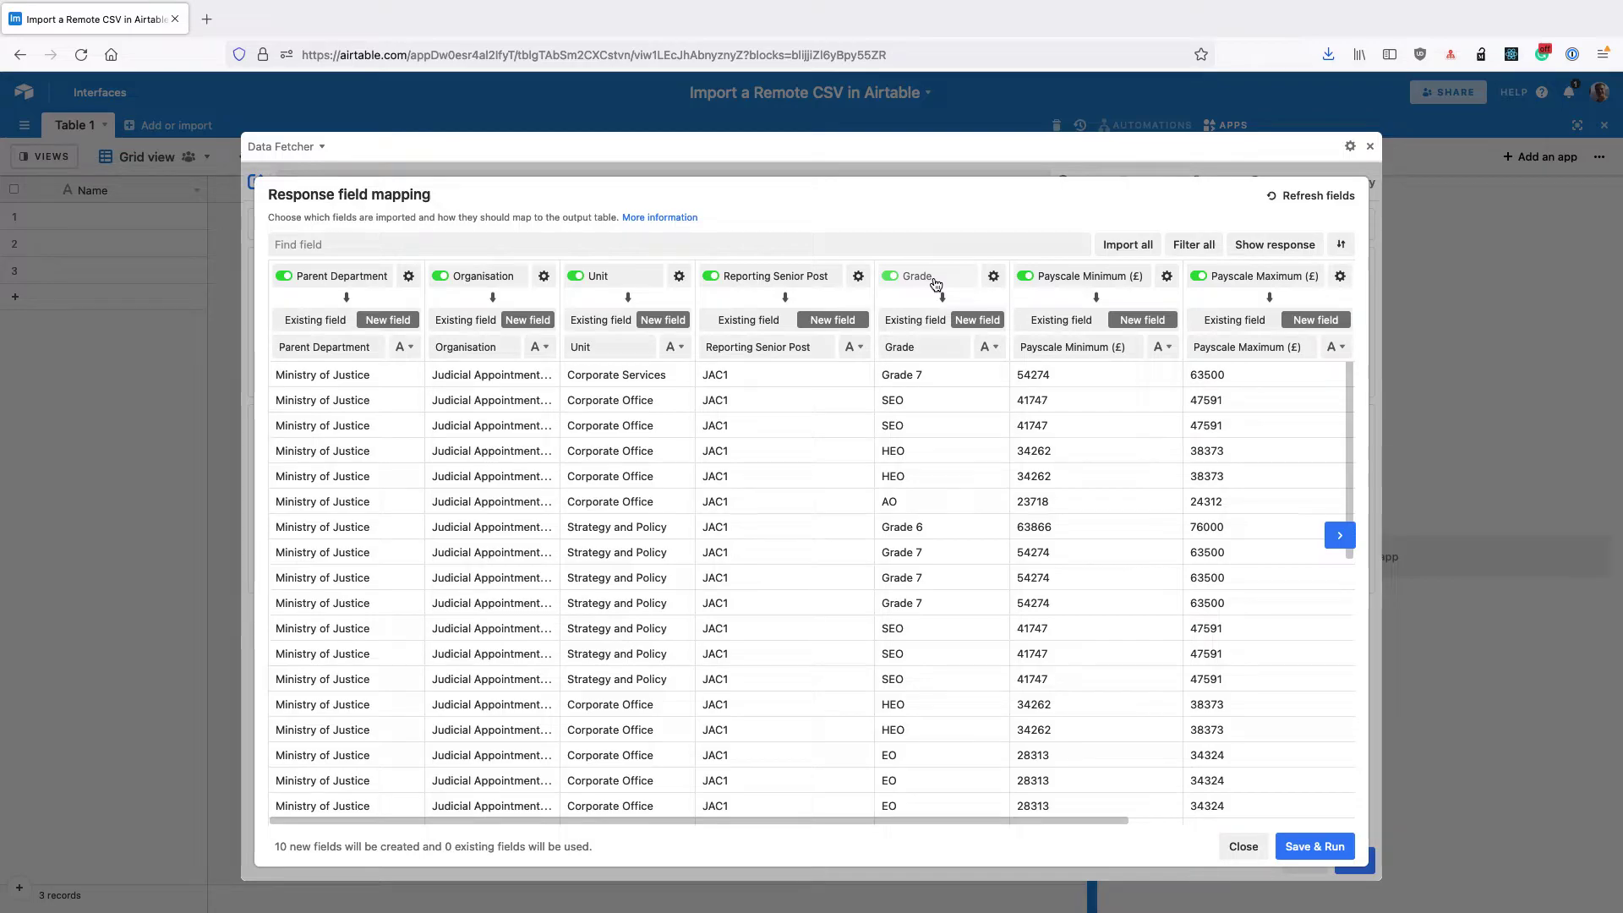
Exclude the Grade column and map Generic Job Title to the existing Name field.
left_click(936, 279)
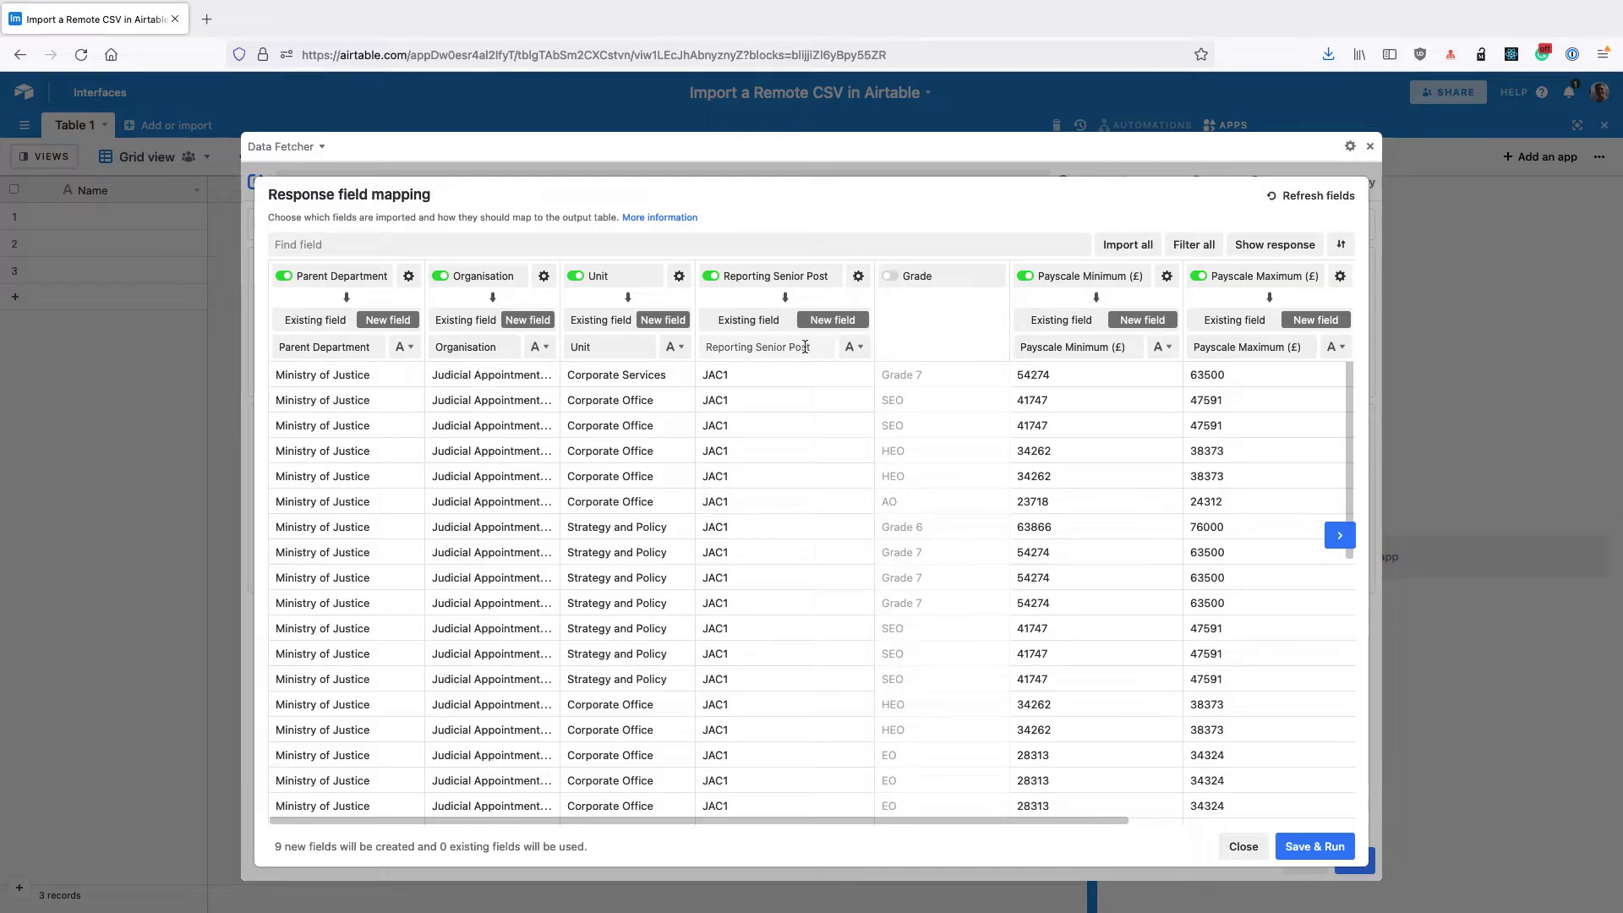
left_click(1339, 534)
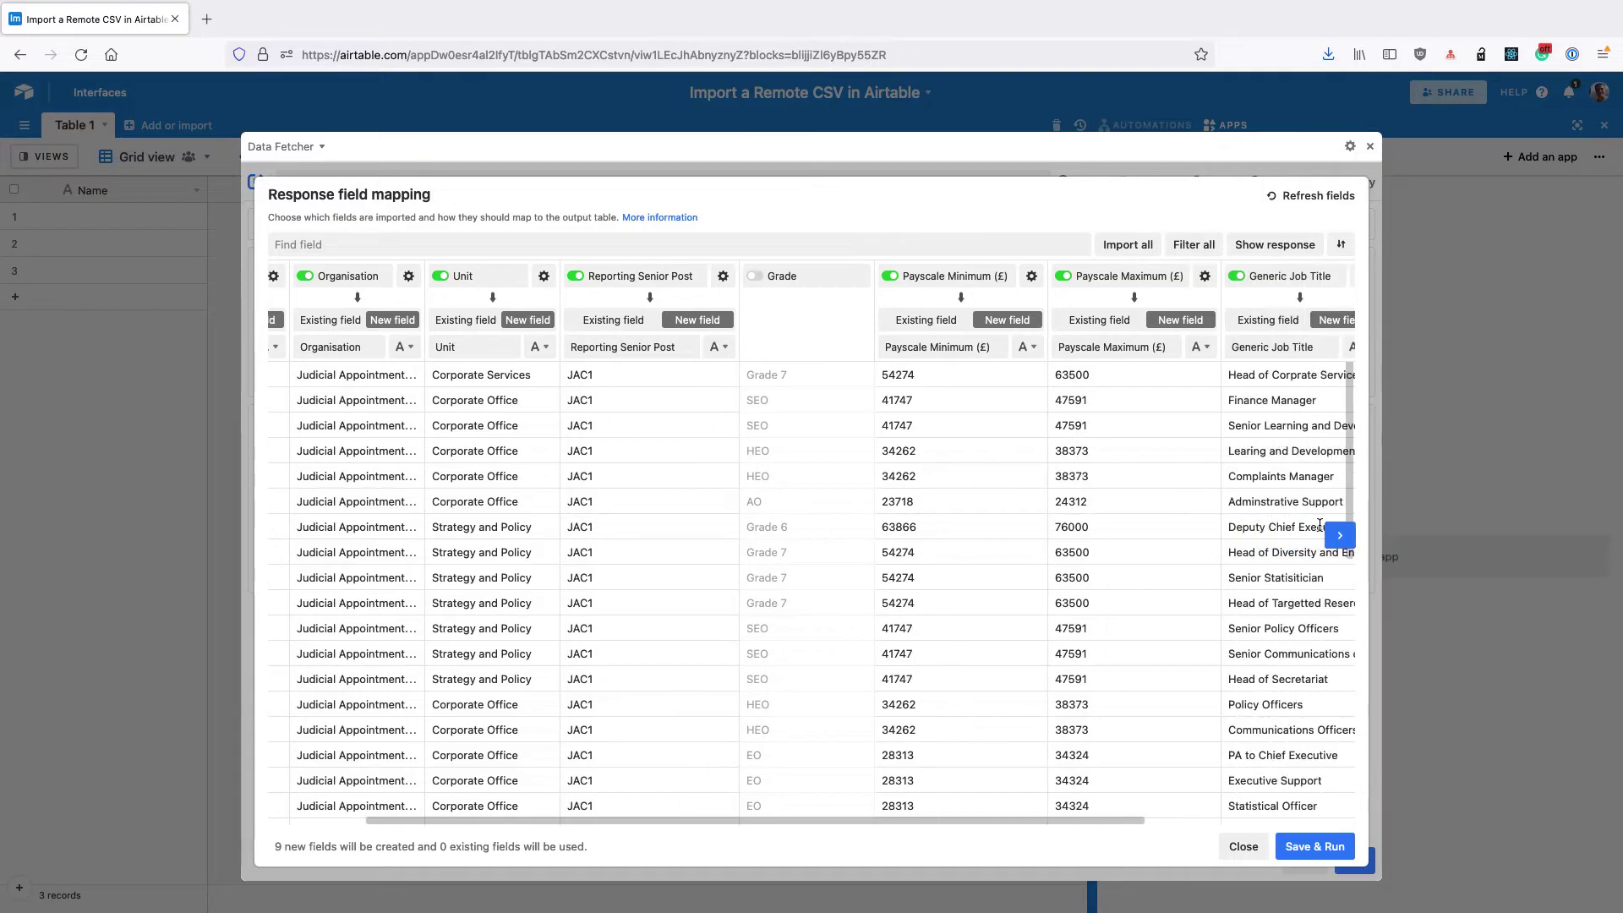
scroll(1319, 525, "right", 6)
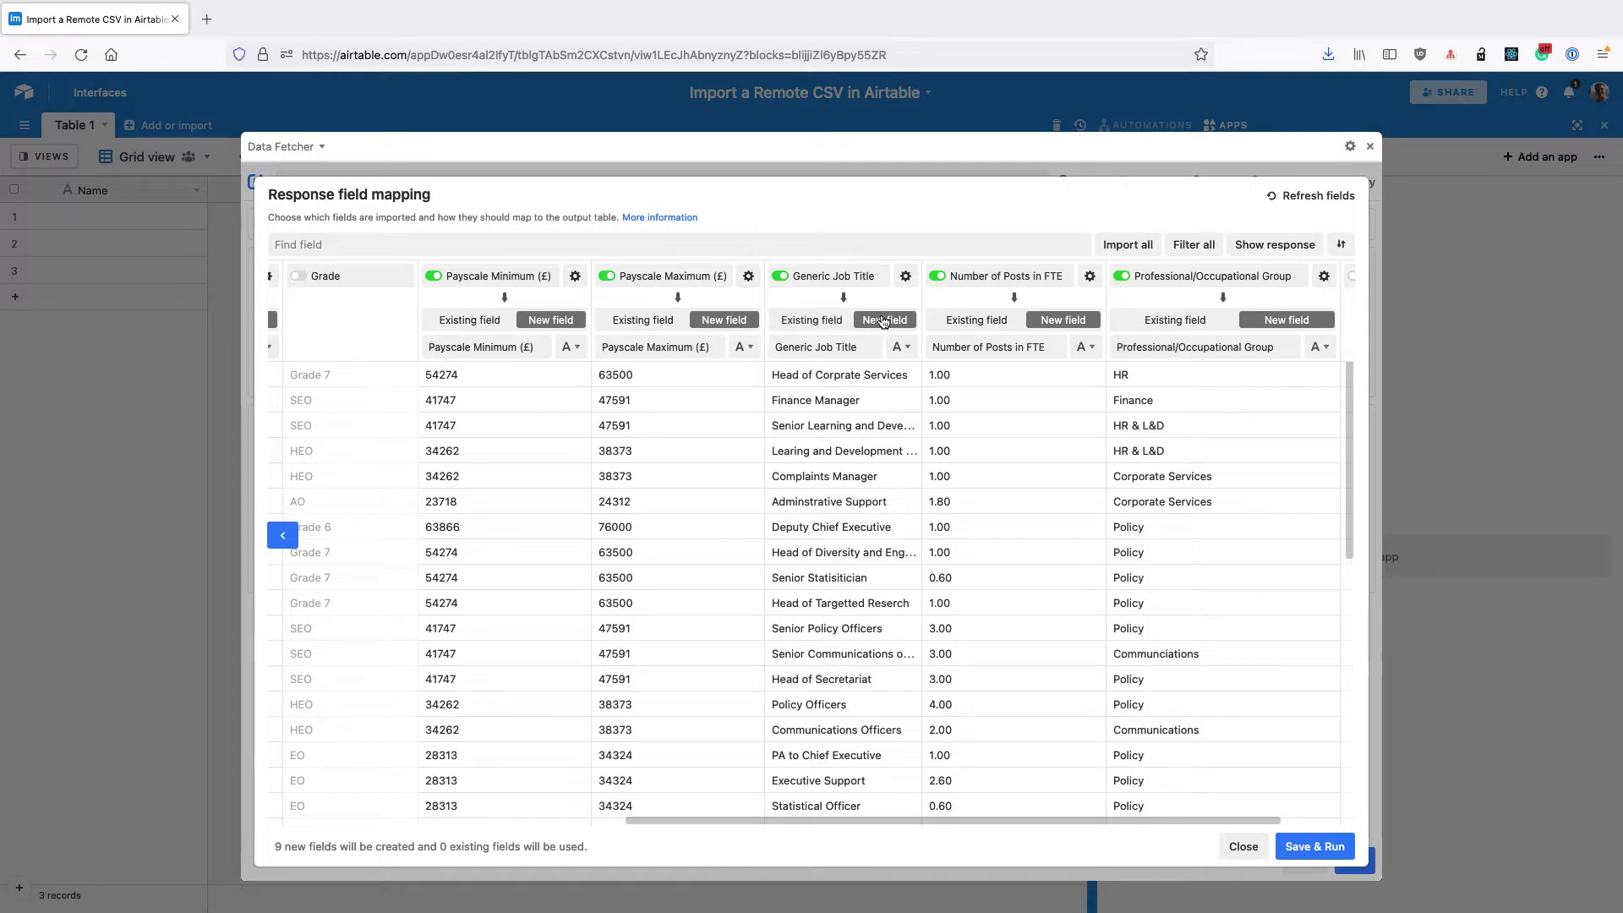
left_click(833, 328)
left_click(824, 347)
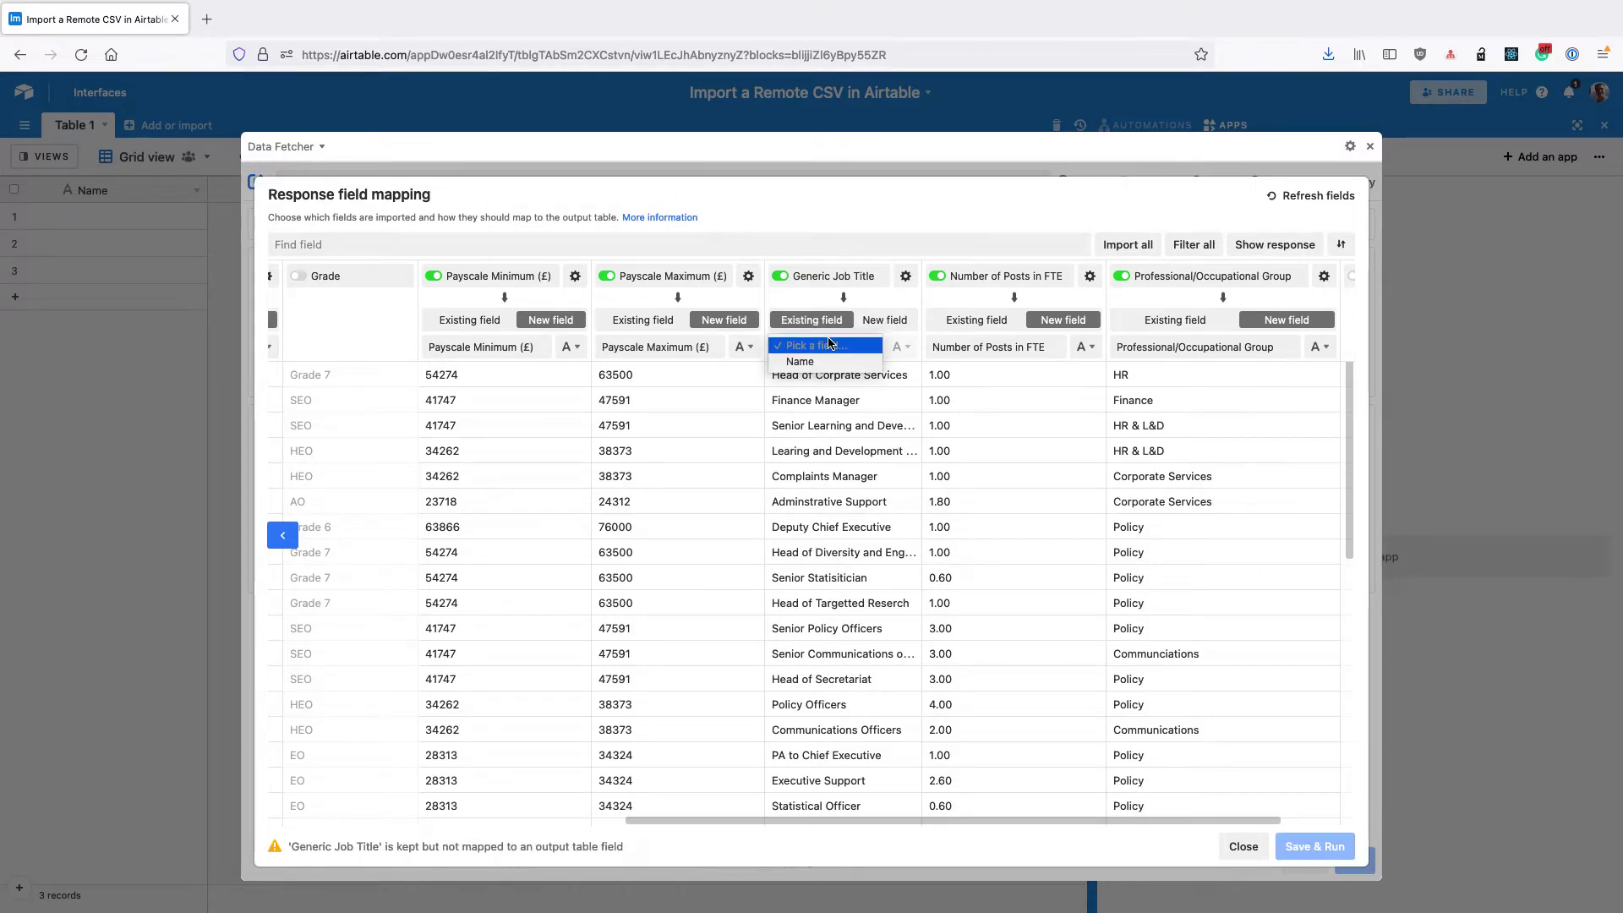
left_click(825, 361)
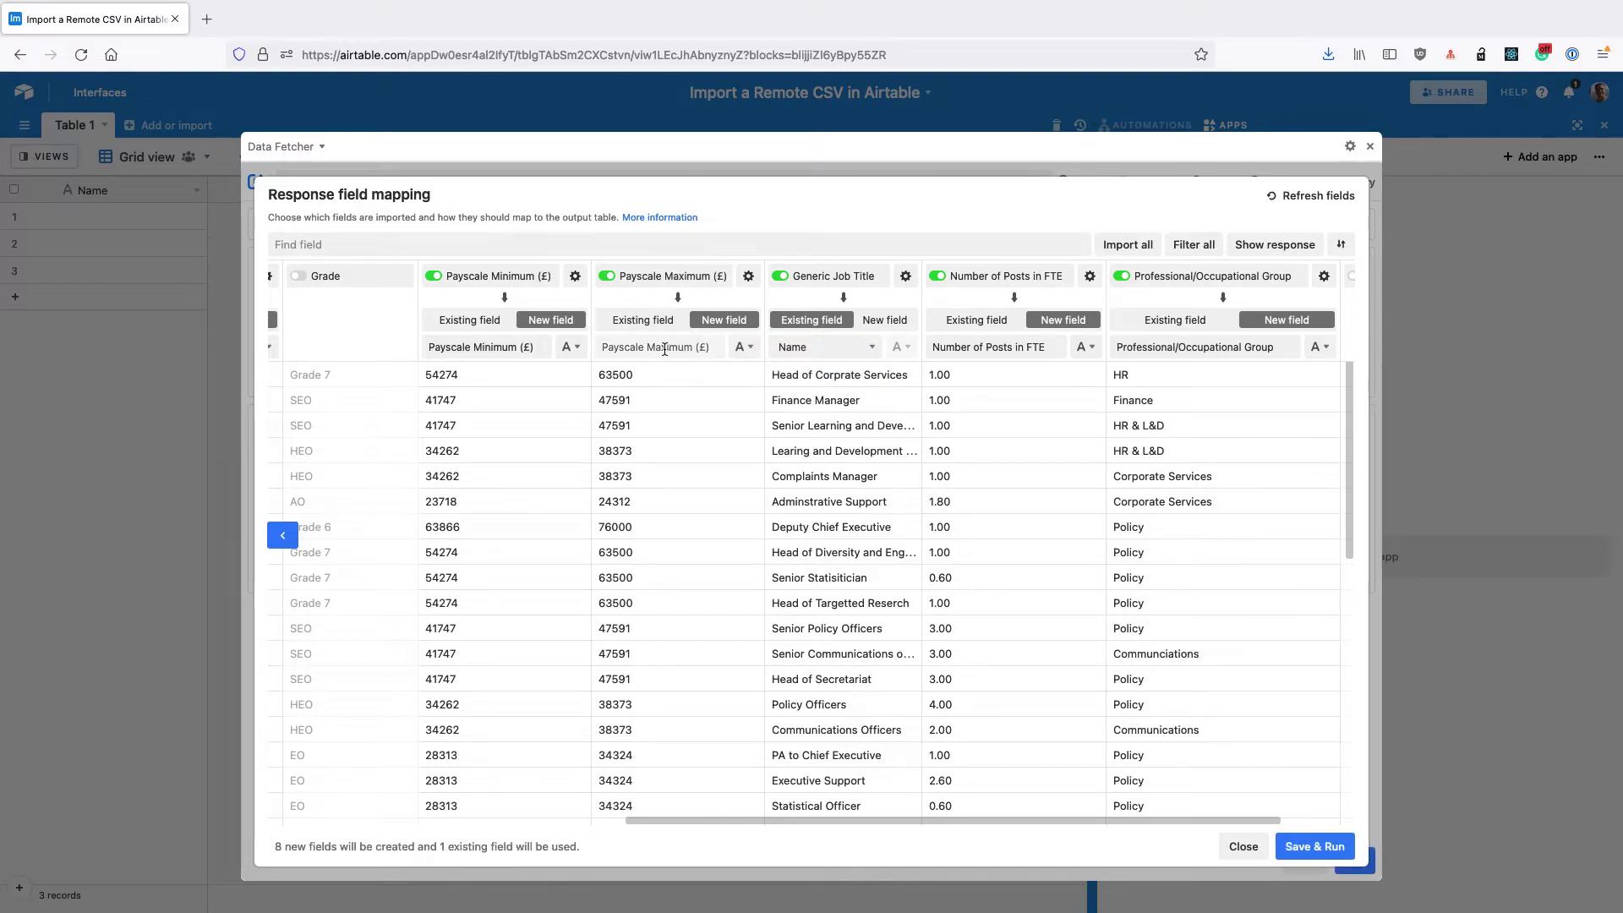
Make Payscale Maximum a Currency field and save and run the import.
left_click(742, 349)
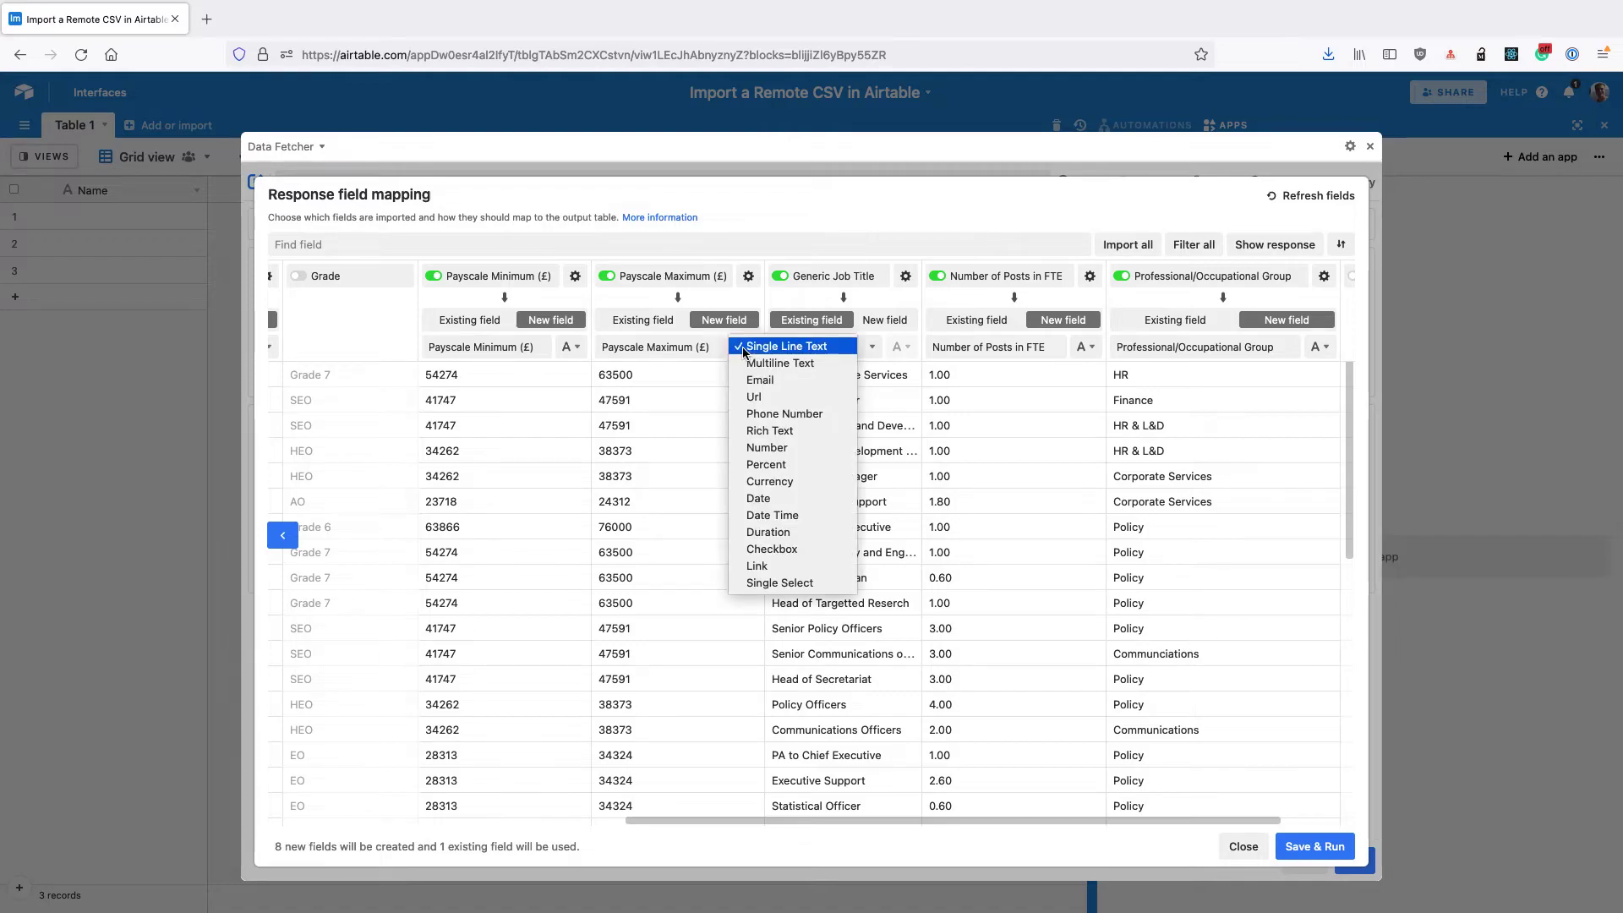
key("Escape")
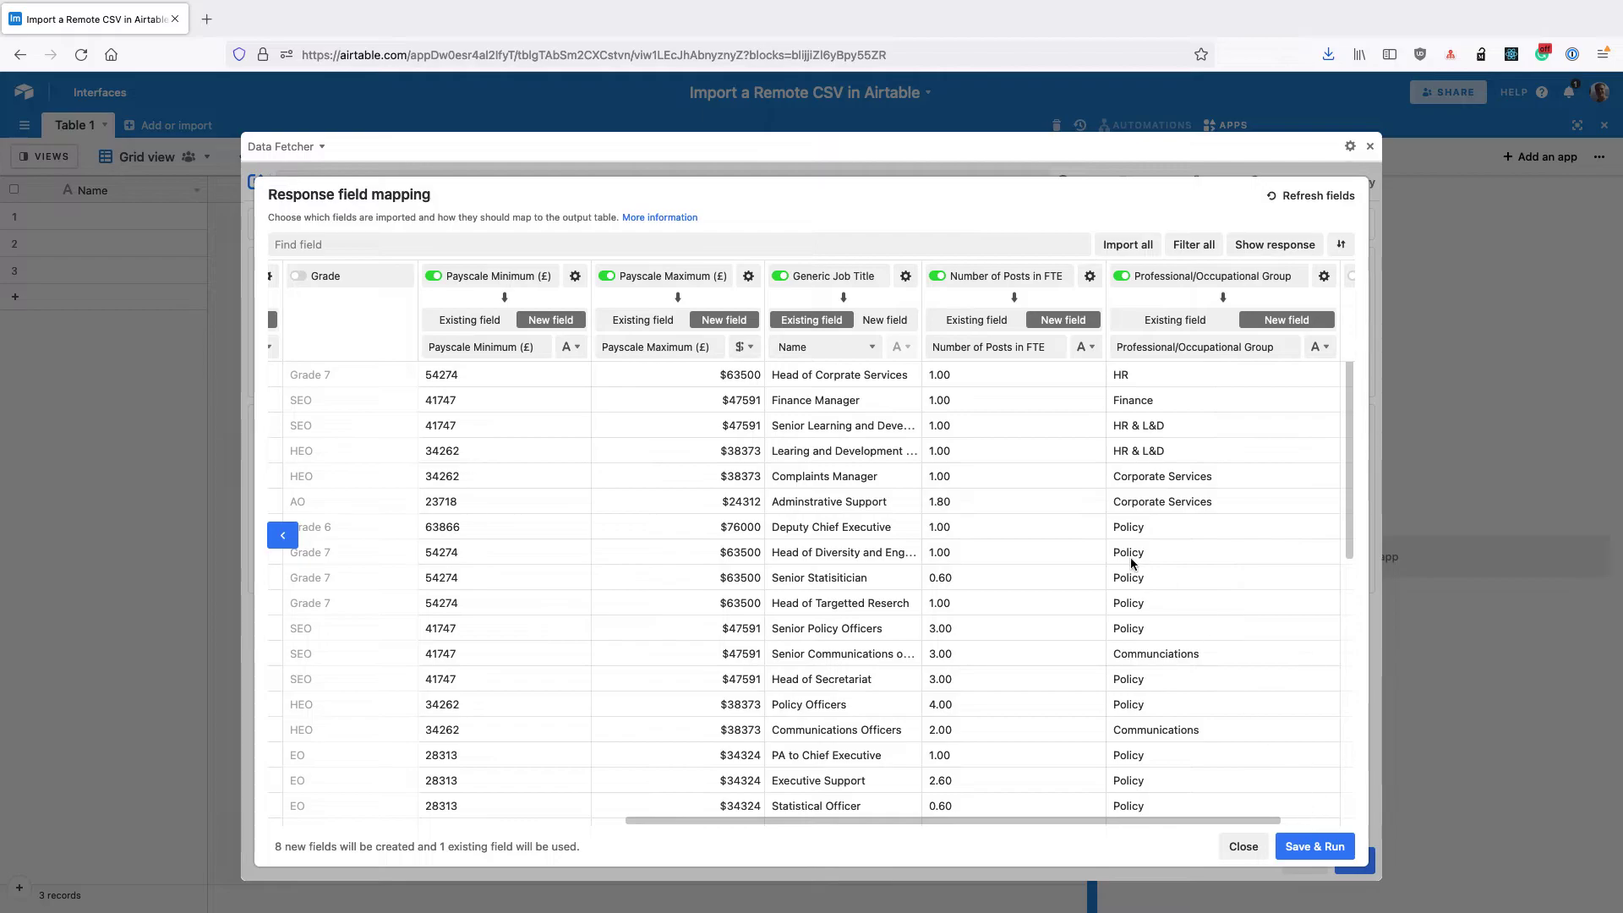
left_click(1327, 847)
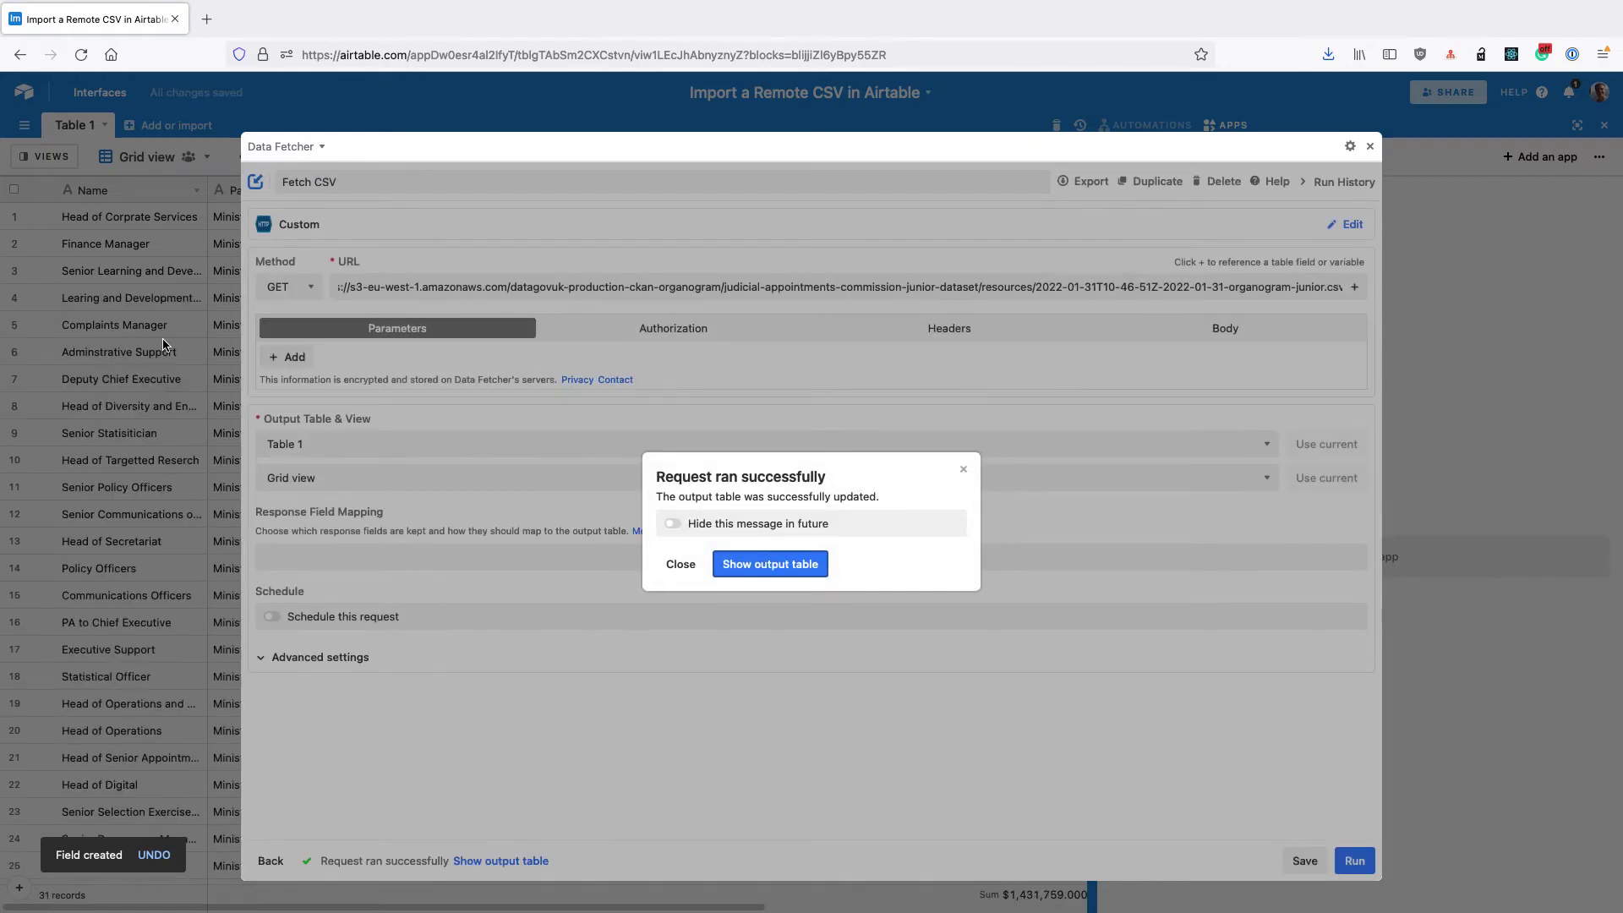
Hide the success message in future, view the 31-record output table, and expand Data Fetcher.
left_click(801, 523)
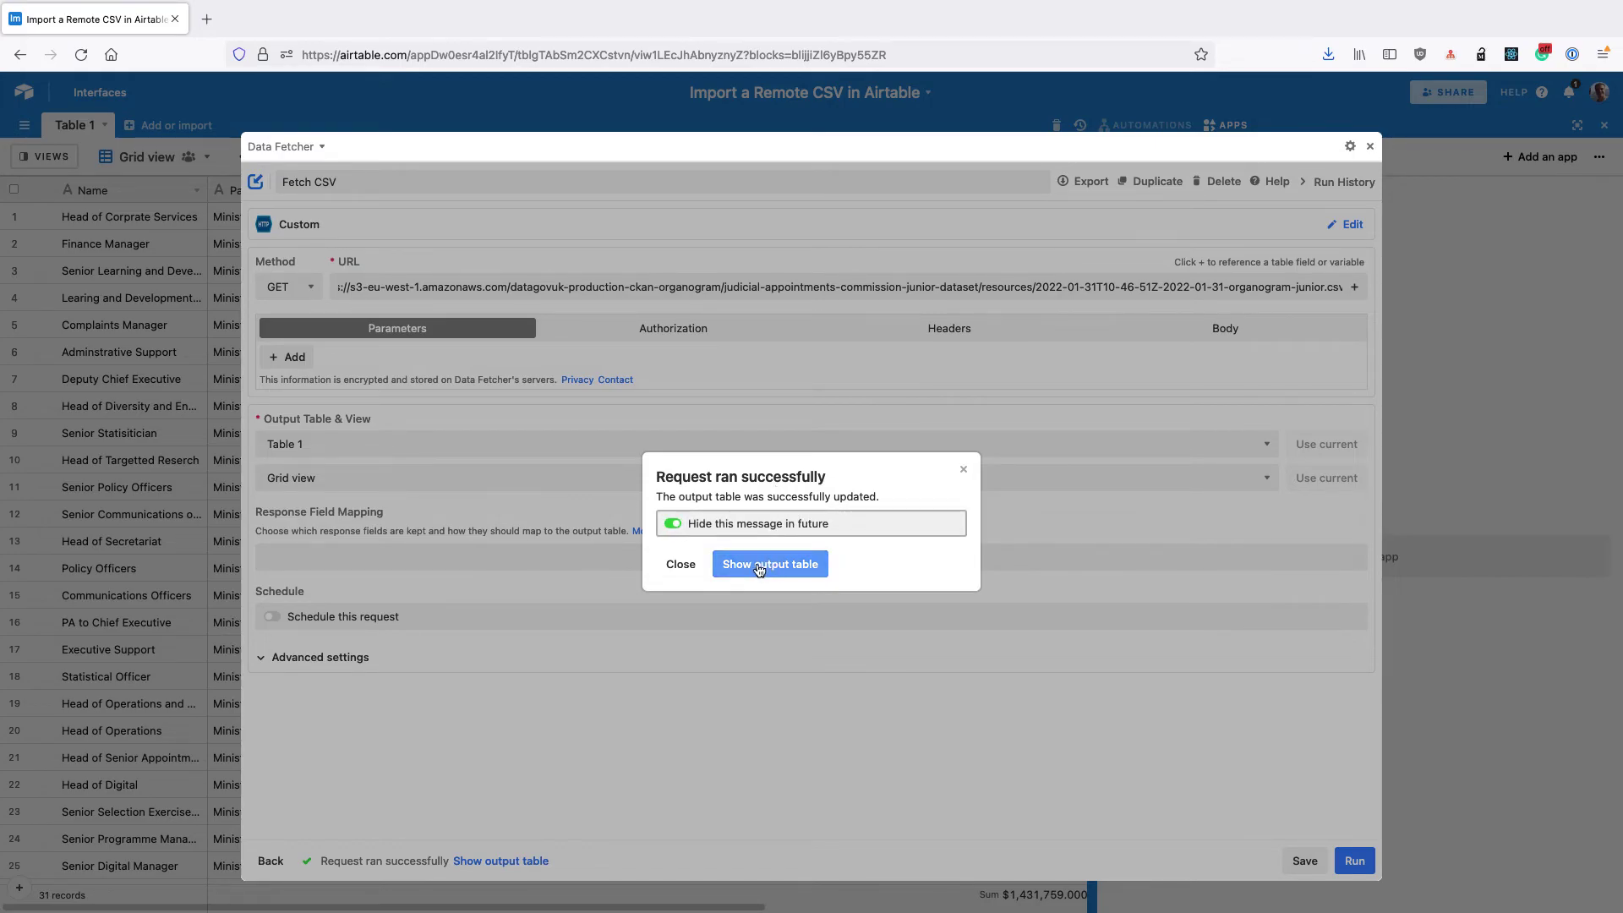
left_click(758, 565)
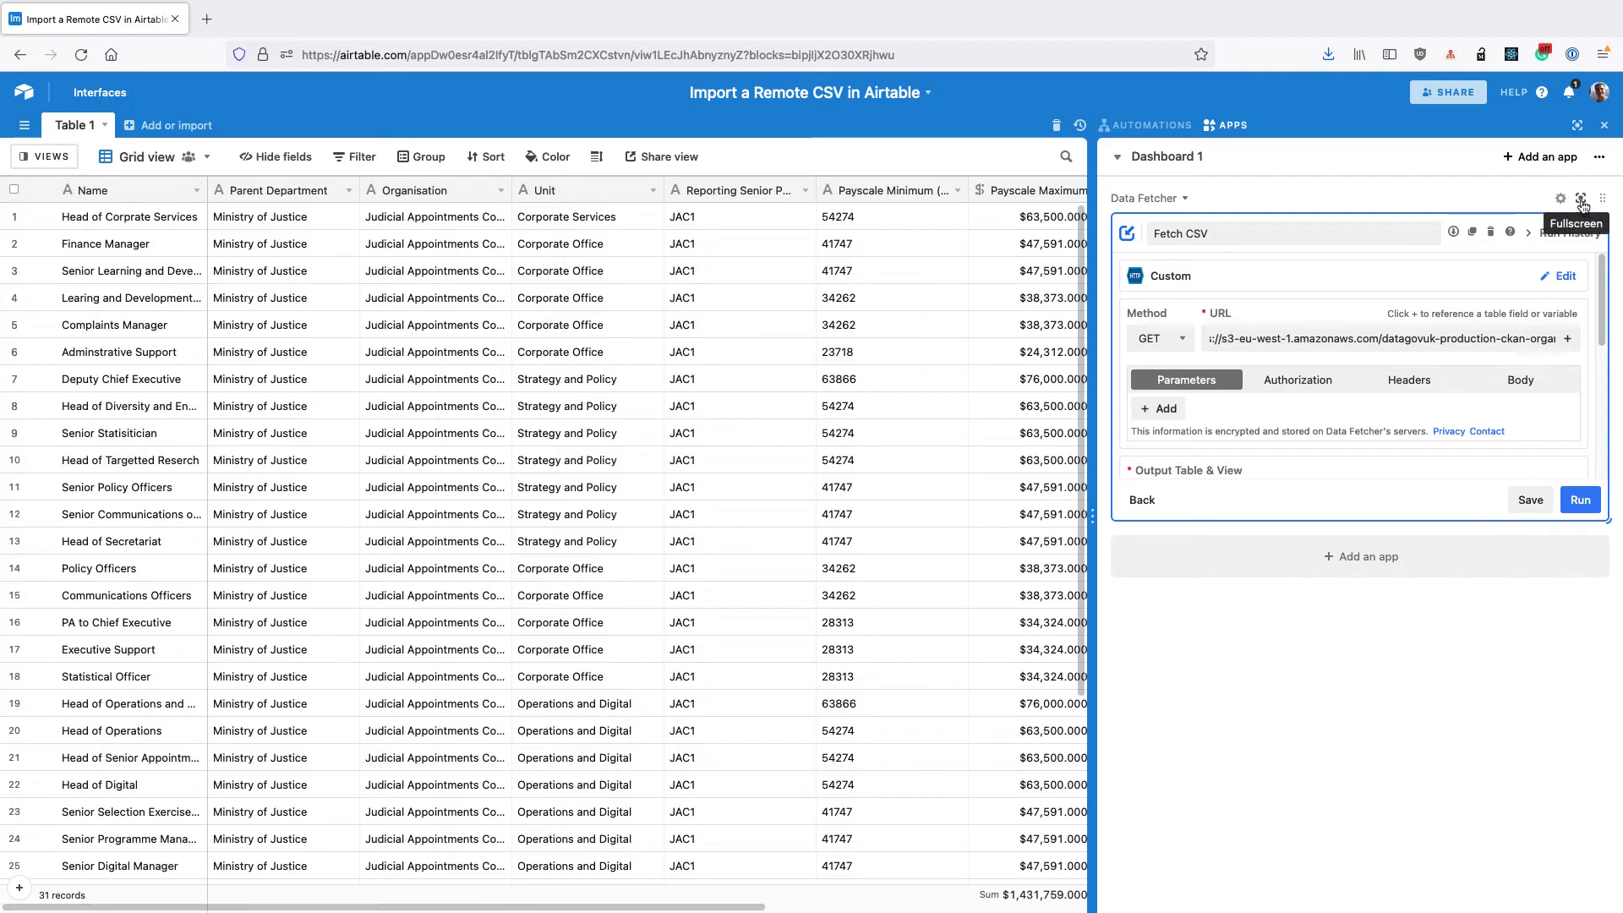
left_click(1581, 199)
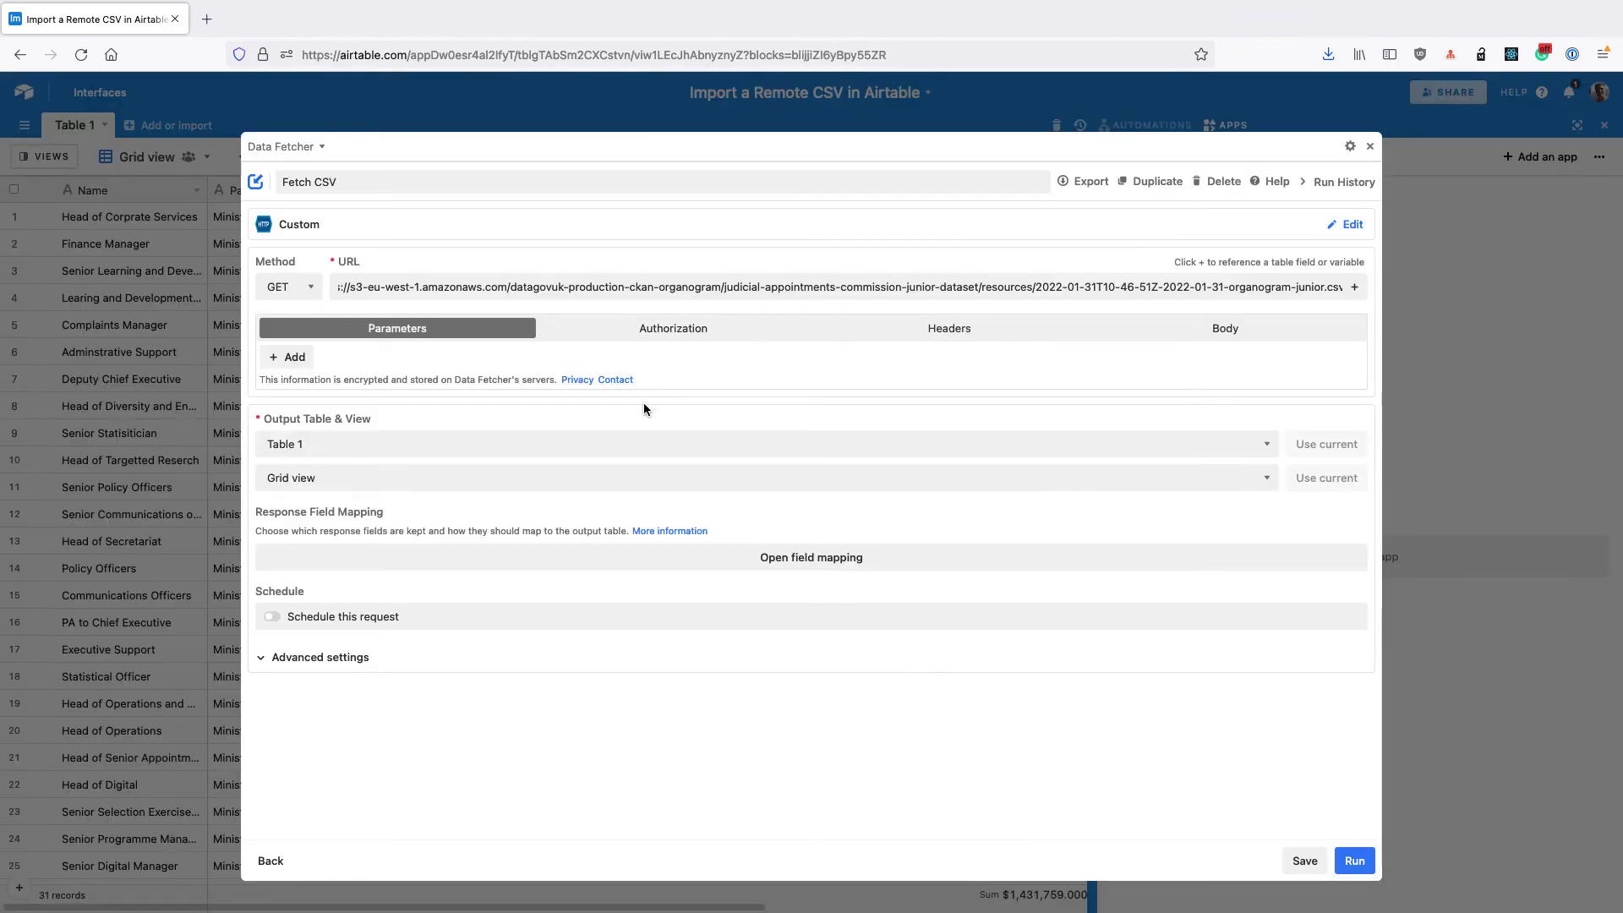
Schedule Fetch CSV every 15 mins, Monday–Friday, 09:00–18:00 Europe/London.
left_click(399, 616)
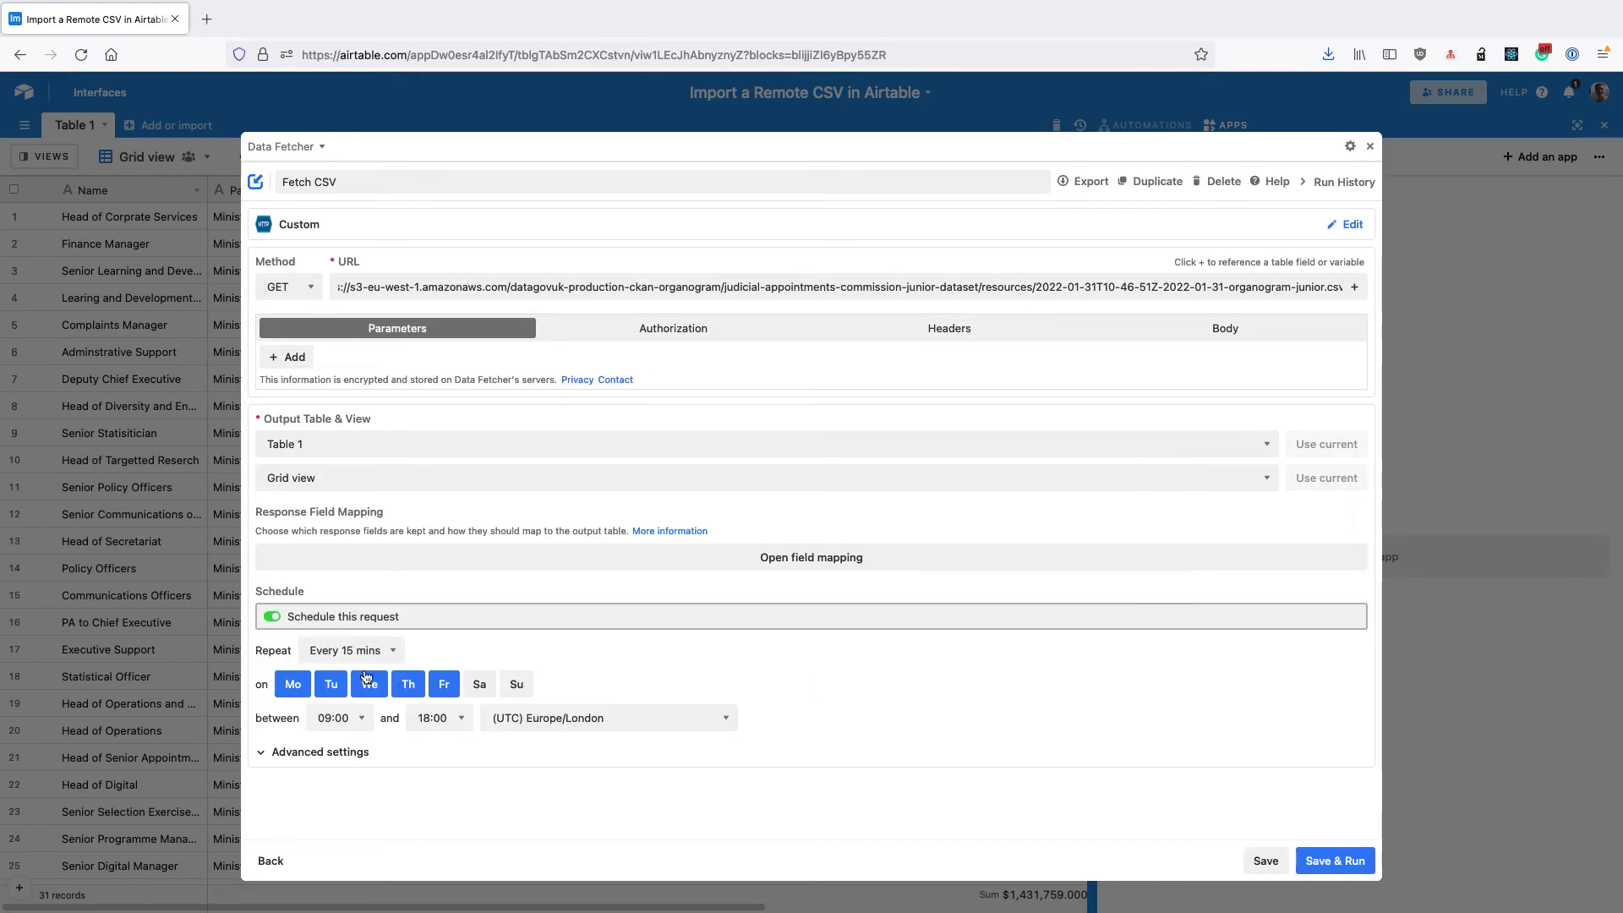